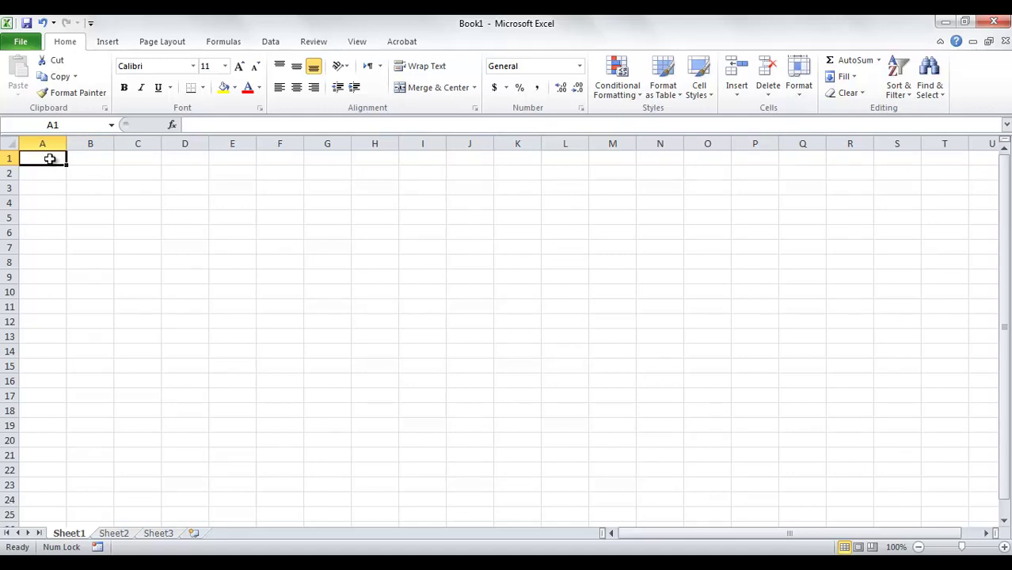
Enter 1 in A1 and copy it down column A to A14.
type("1")
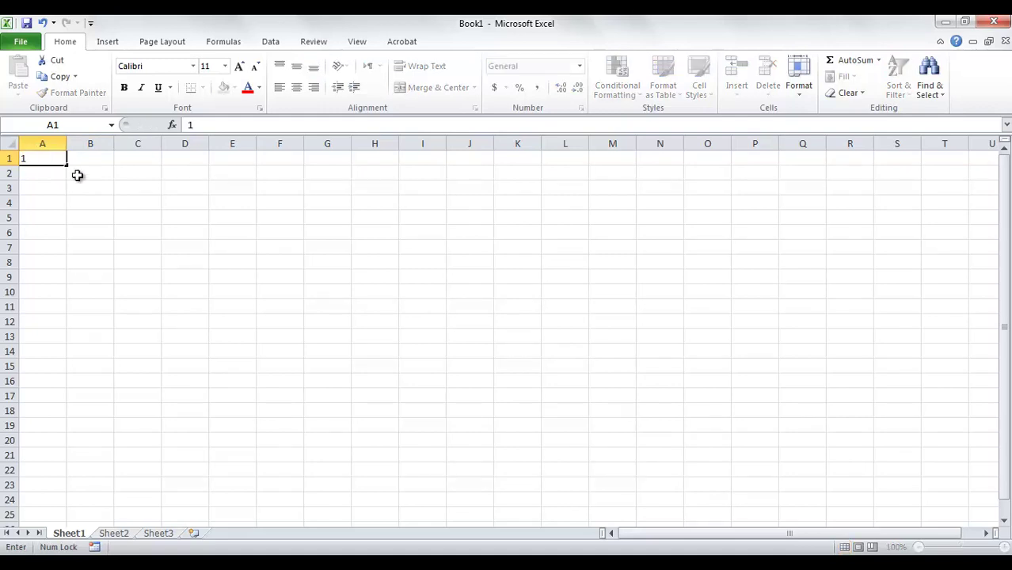
left_click(77, 174)
left_click(43, 157)
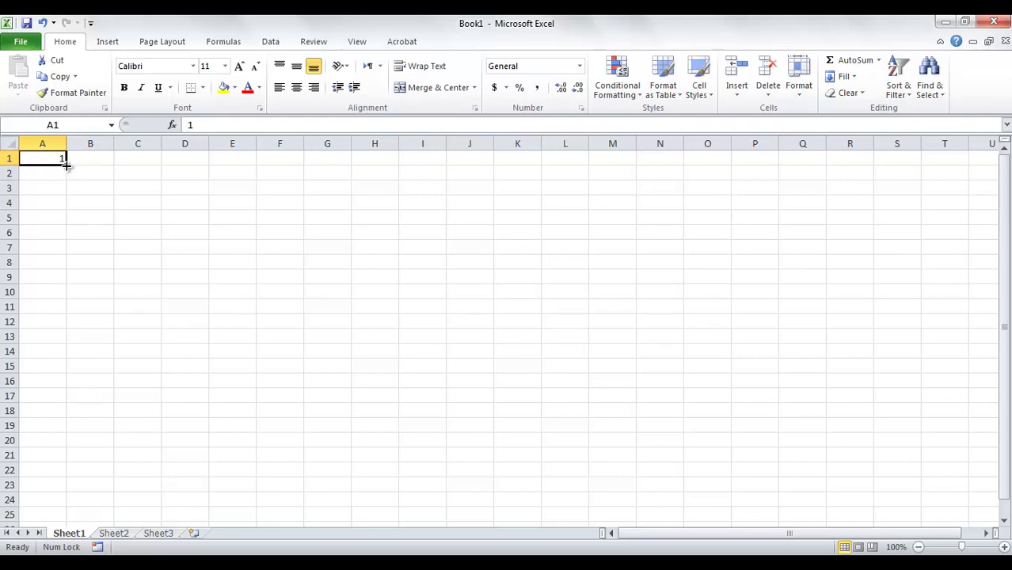
left_click_drag(67, 163, 68, 236)
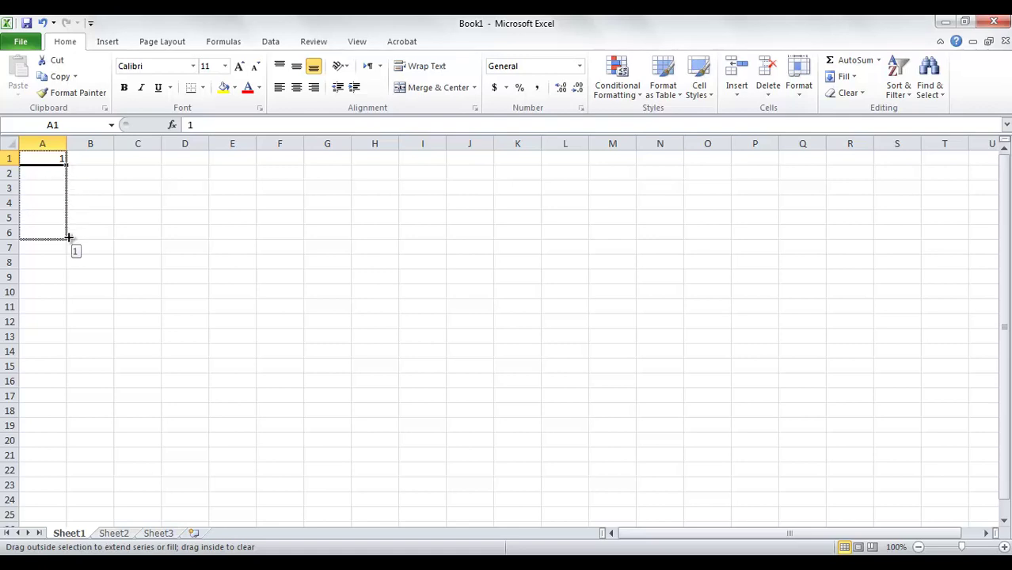
left_click_drag(68, 237, 68, 355)
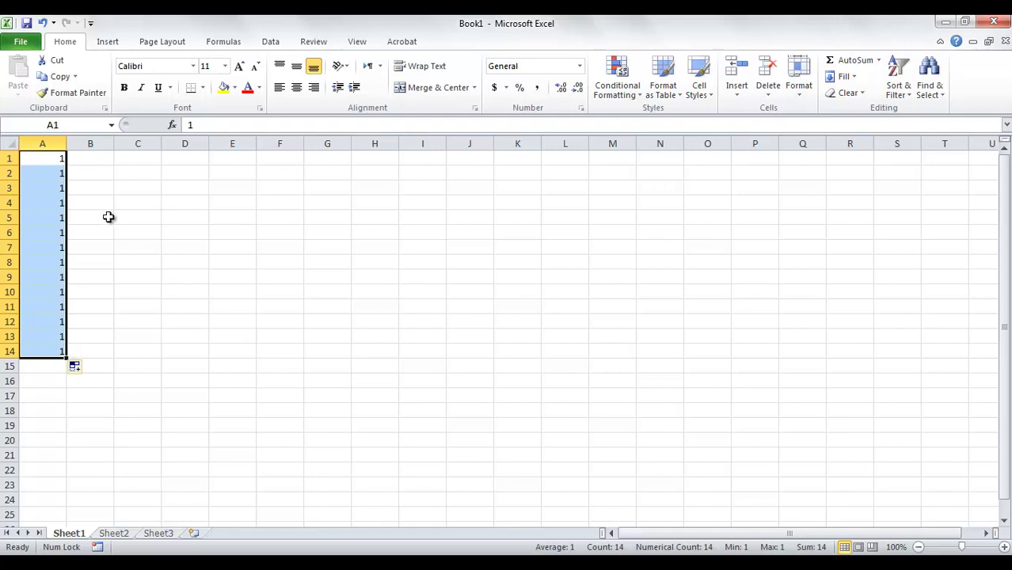
Enter the word 'text' in B1 and copy it down to B14.
left_click(93, 160)
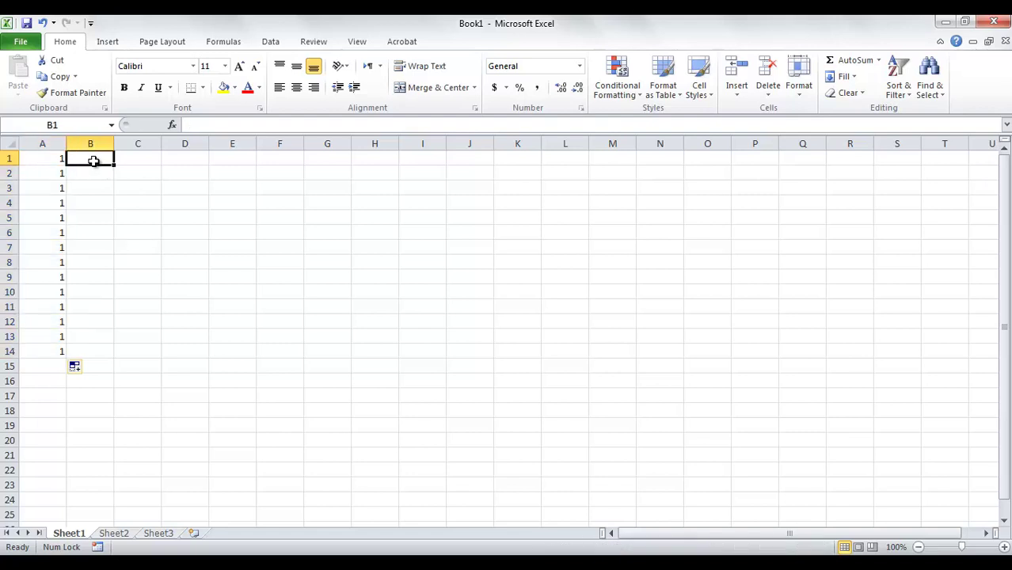
type("t")
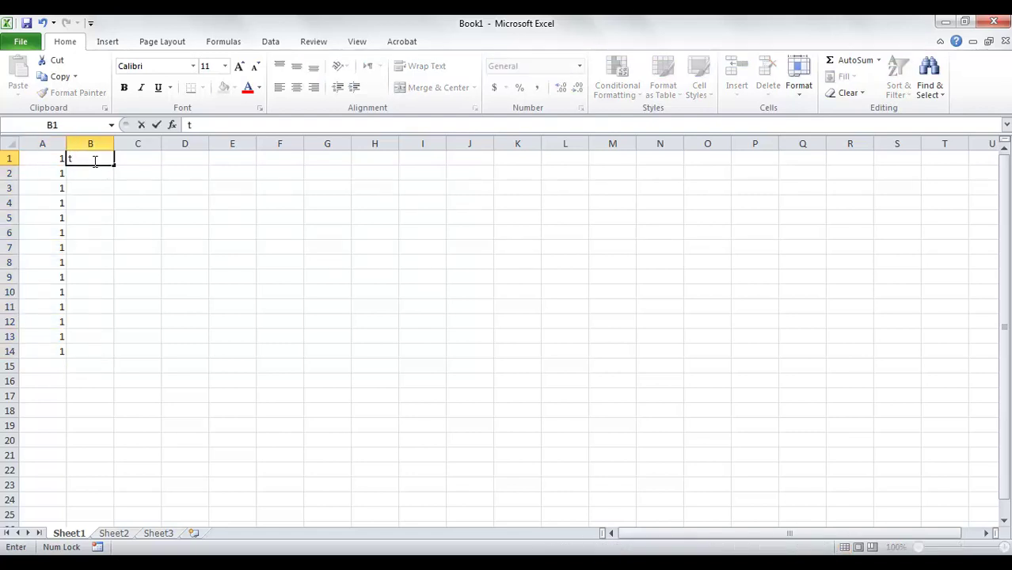
type("ext")
left_click(138, 169)
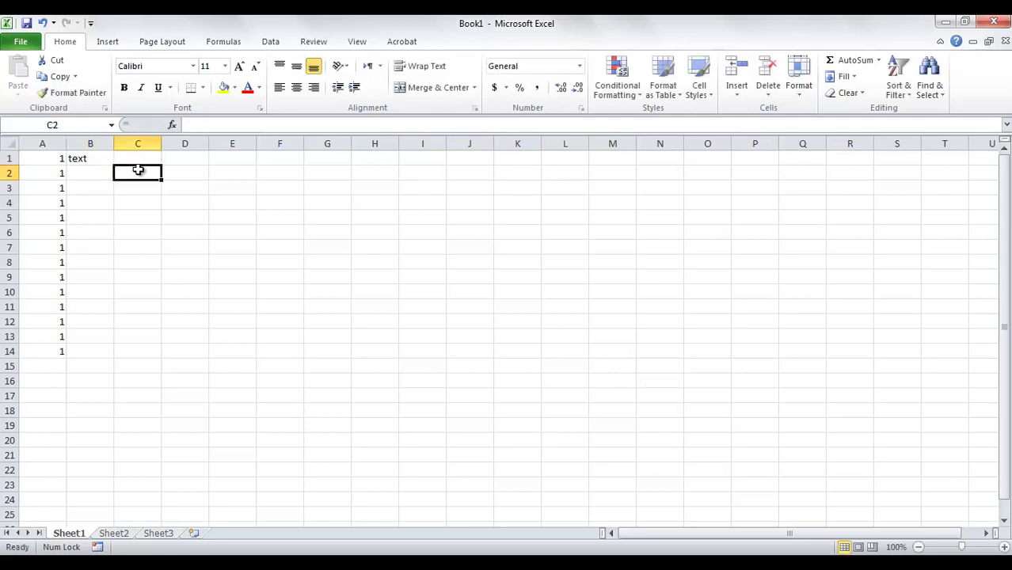
left_click(102, 158)
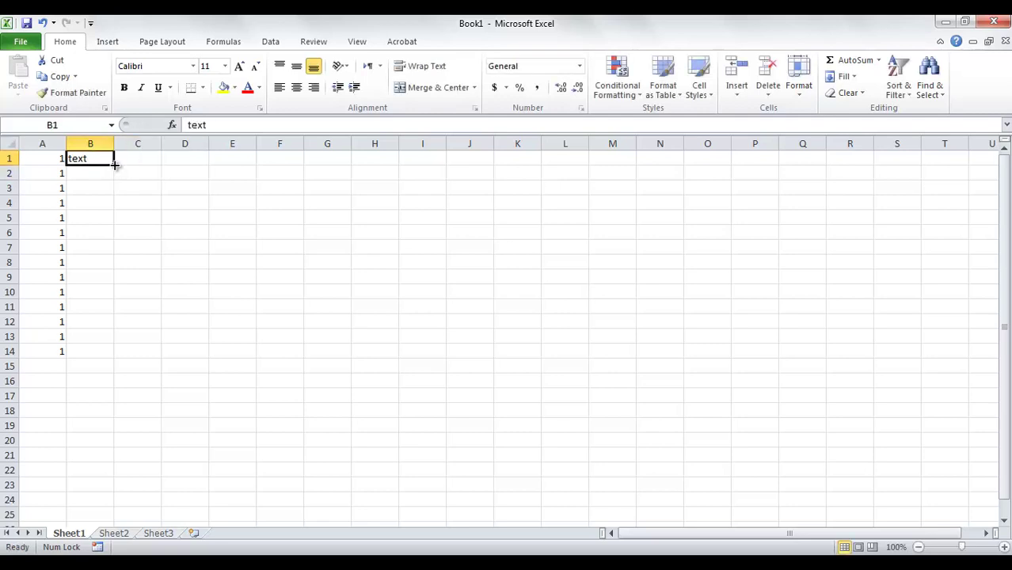
mouse_move(115, 164)
left_mouse_down()
mouse_move(124, 353)
mouse_move(240, 358)
left_mouse_up()
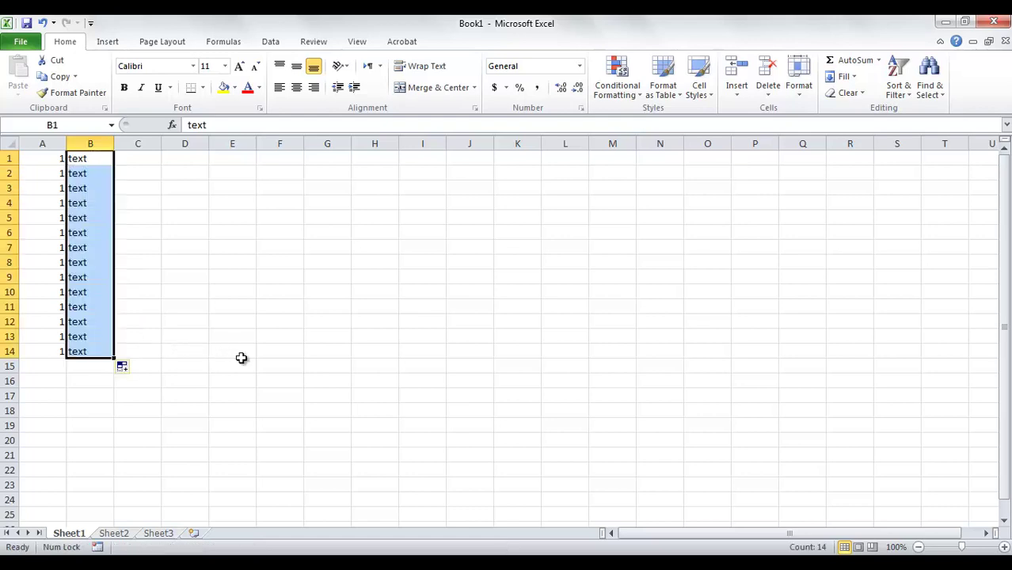
Enter 'orange' in C1, copy it right to J1, then copy that row down to row 10.
left_click(160, 161)
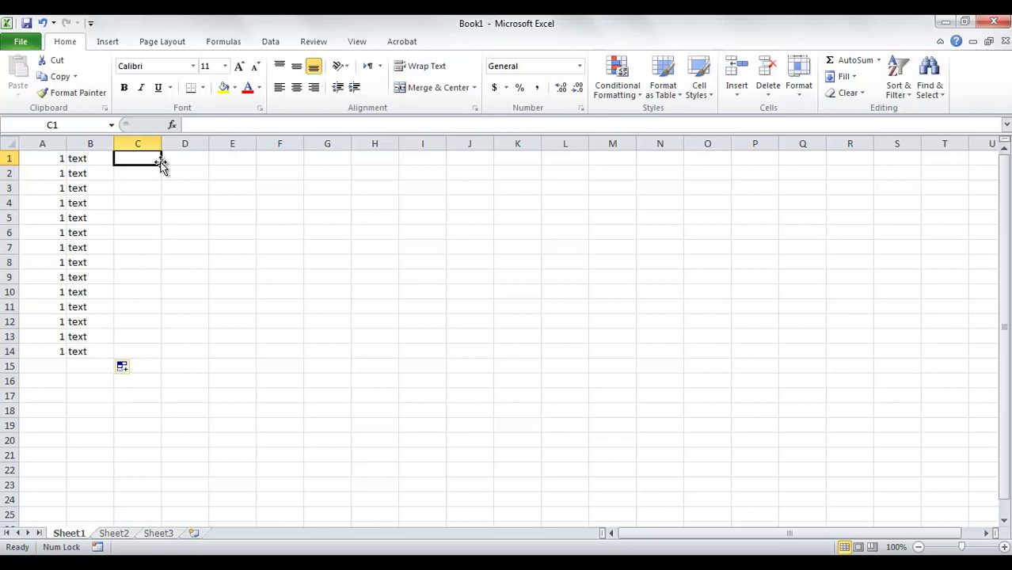
type("o")
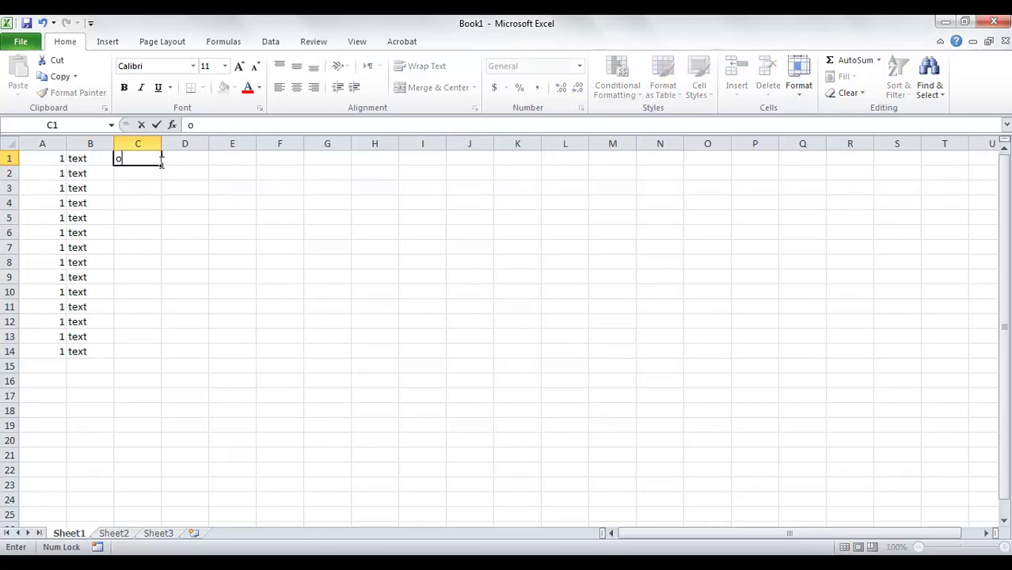
type("range")
key("Return")
left_click(160, 162)
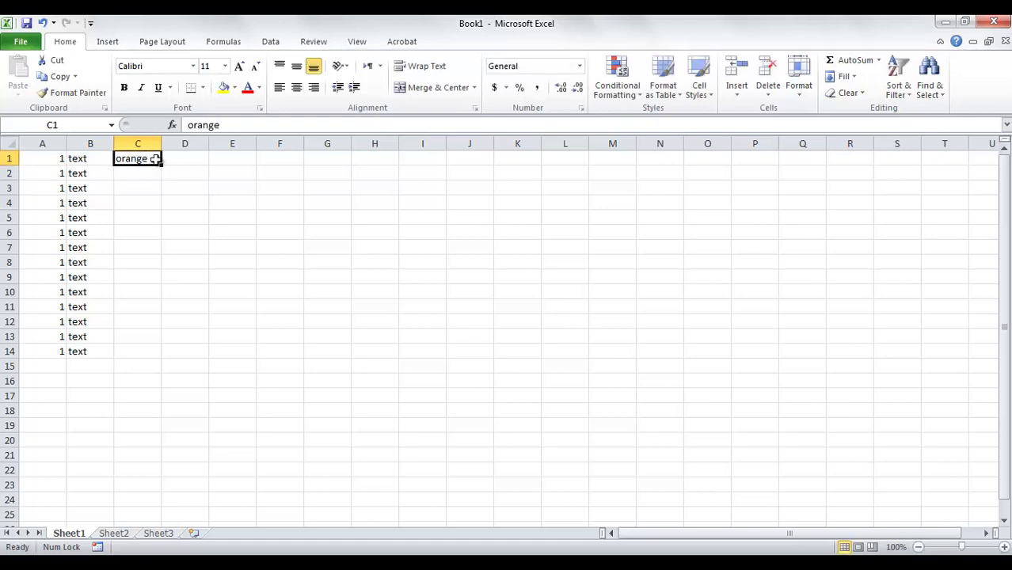
left_click_drag(161, 166, 492, 156)
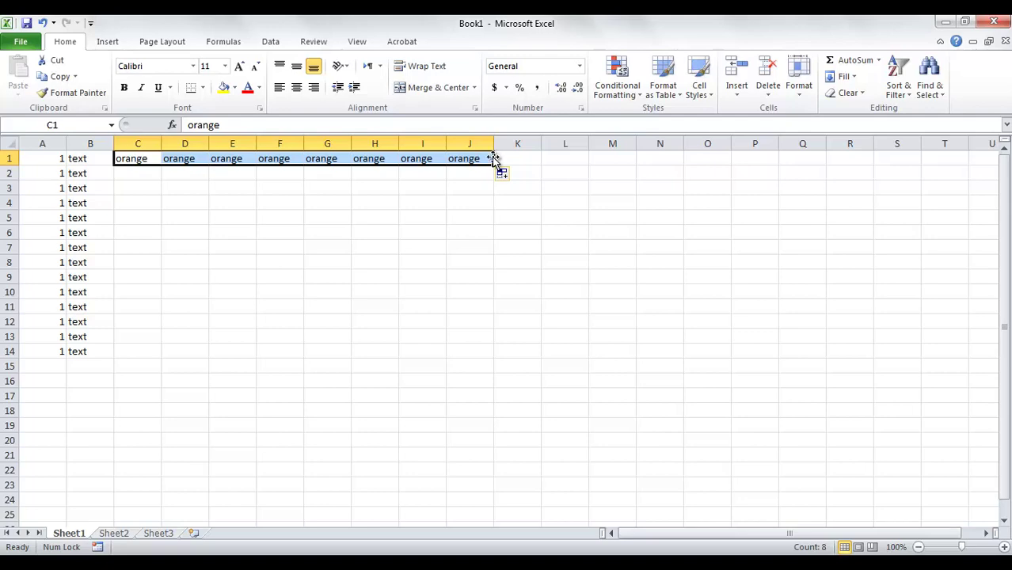
left_click_drag(495, 163, 490, 307)
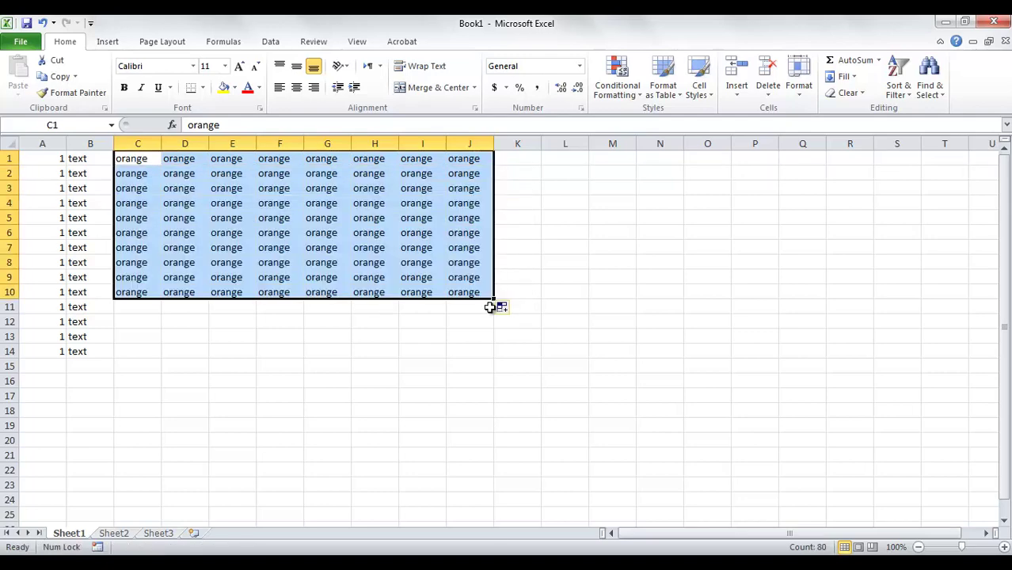
Clear all data from the sheet.
key("ctrl+a")
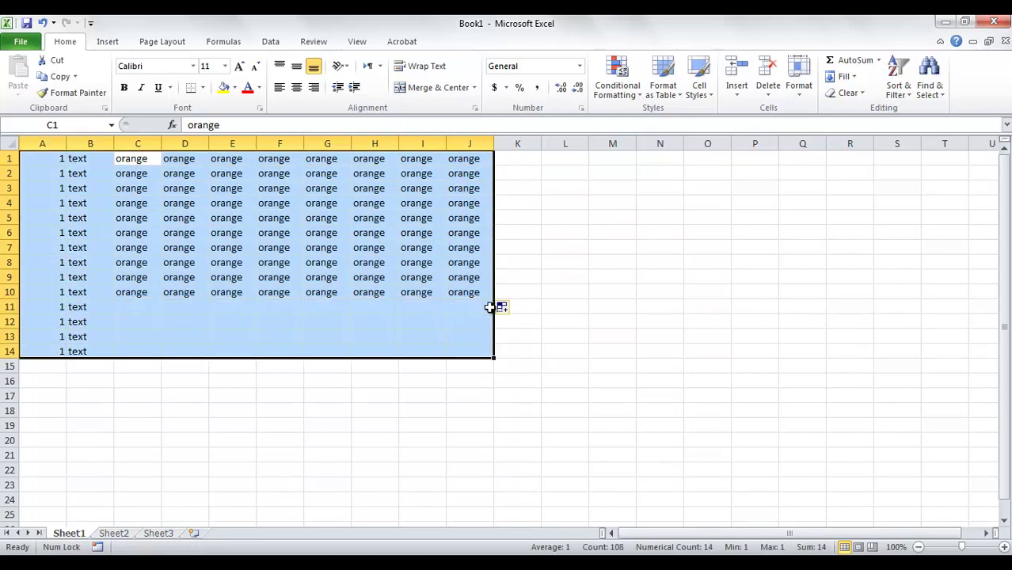
key("Delete")
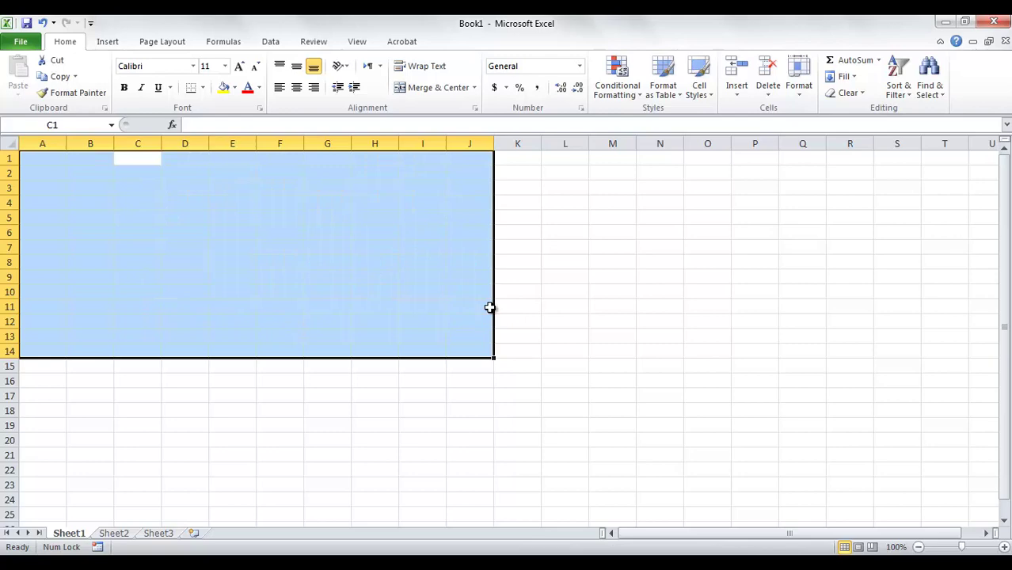
left_click(92, 200)
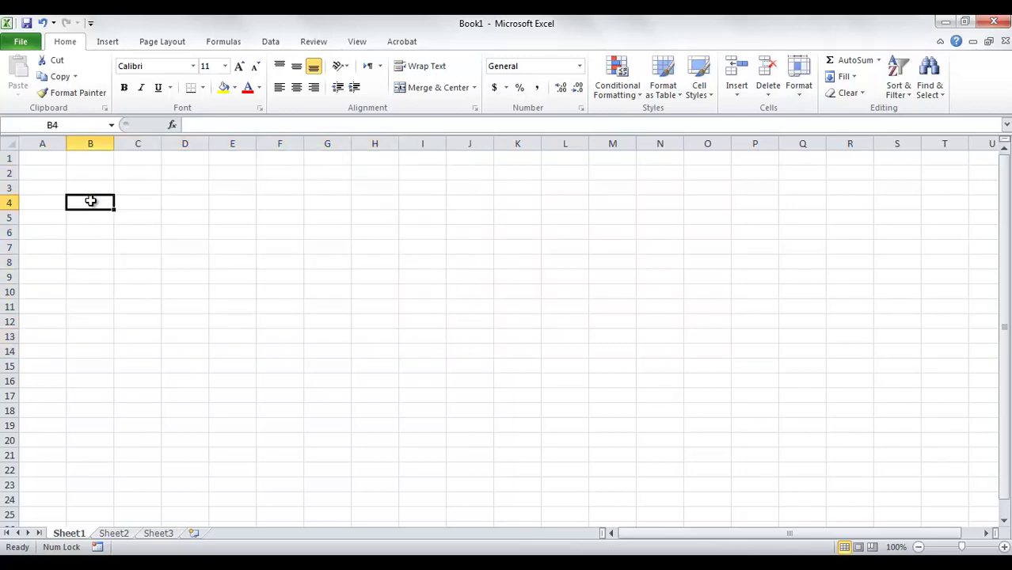
Seed A1:A2 with 1 and 2 and extend the numbering down to 20 in A20.
left_click(53, 159)
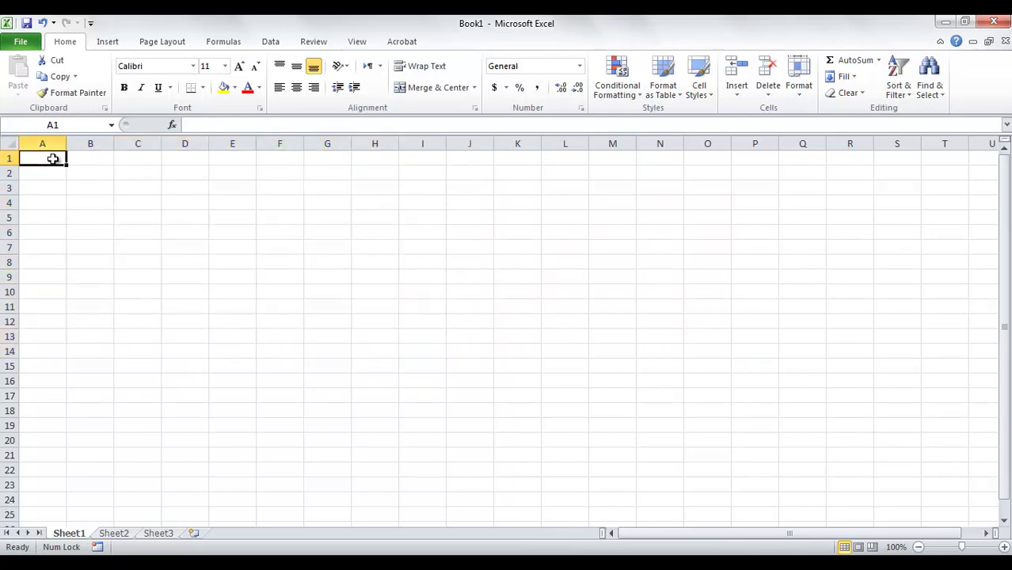
type("1")
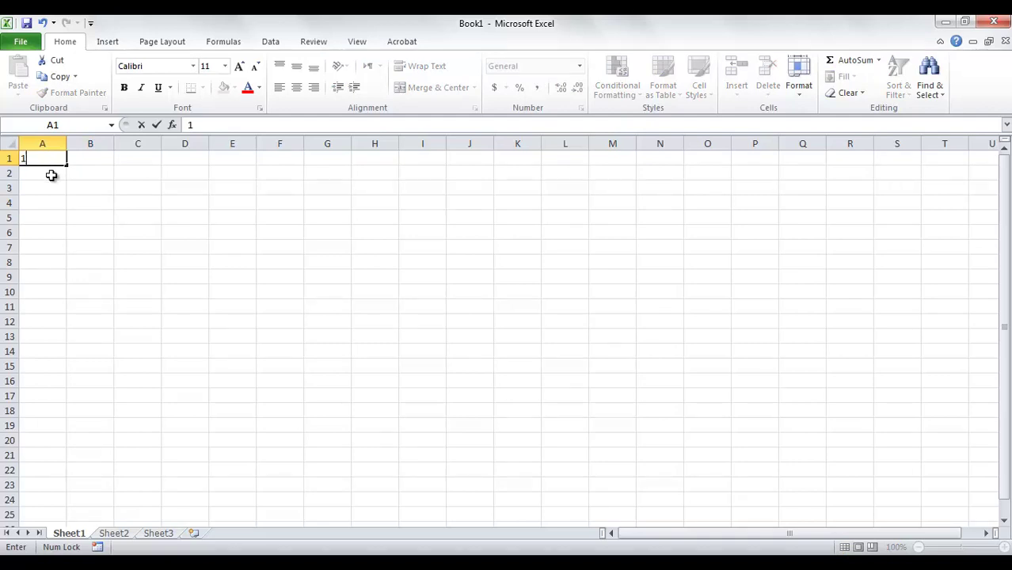
left_click(51, 175)
type("2")
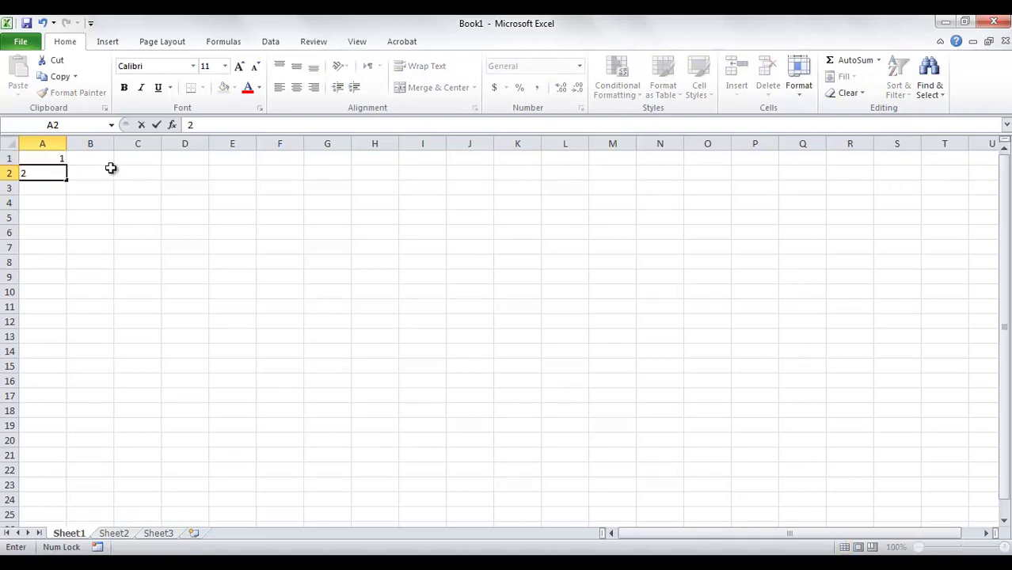
left_click(111, 168)
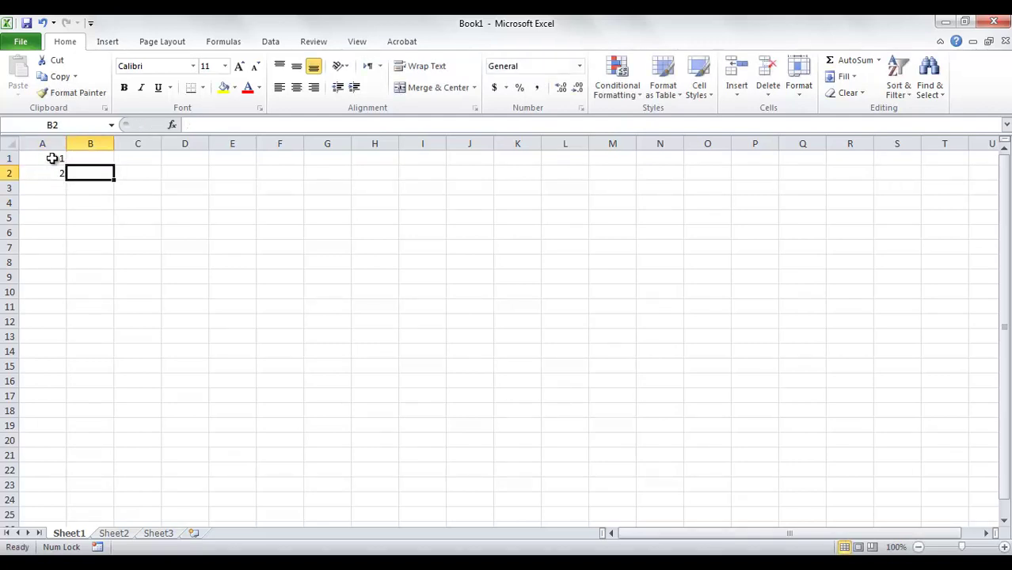
left_click_drag(54, 158, 50, 176)
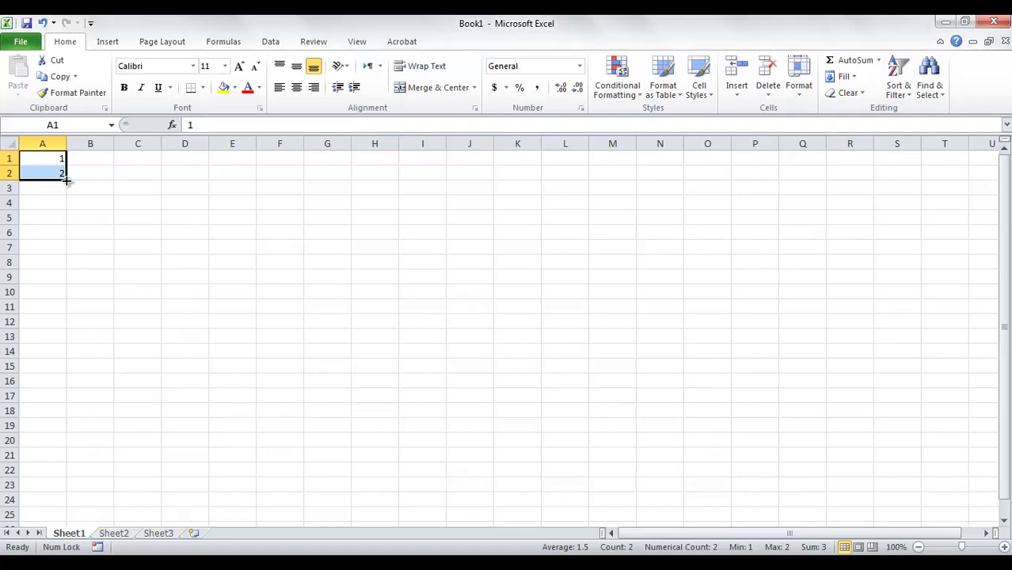
left_click_drag(67, 181, 69, 387)
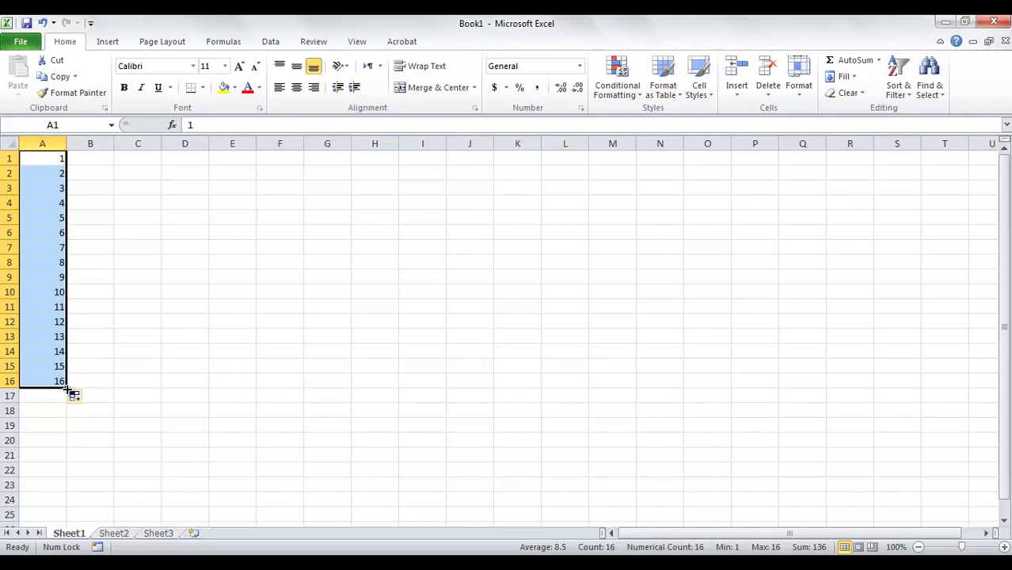
left_click_drag(67, 388, 73, 457)
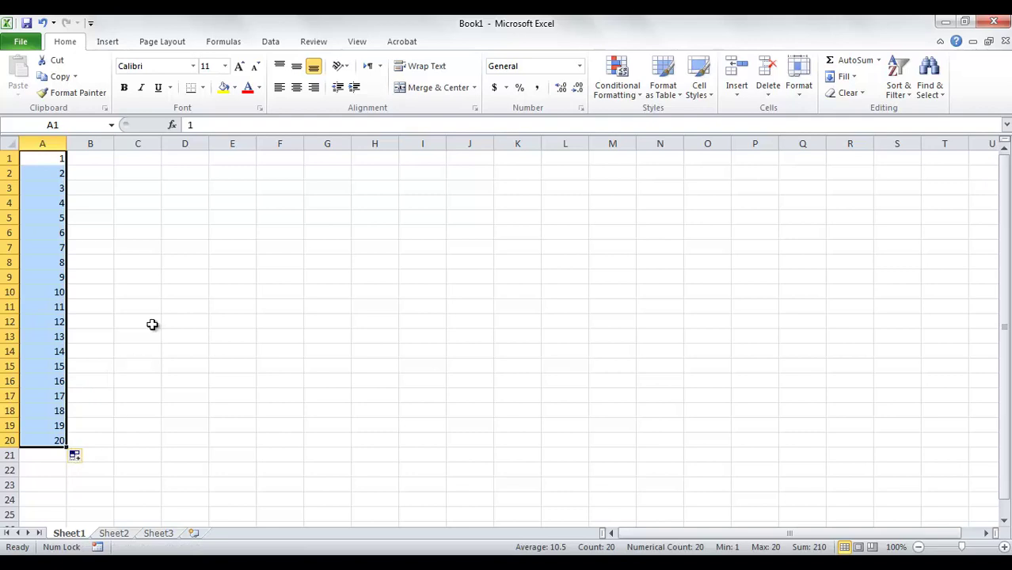
Inspect the values in A1 and A2.
left_click(97, 160)
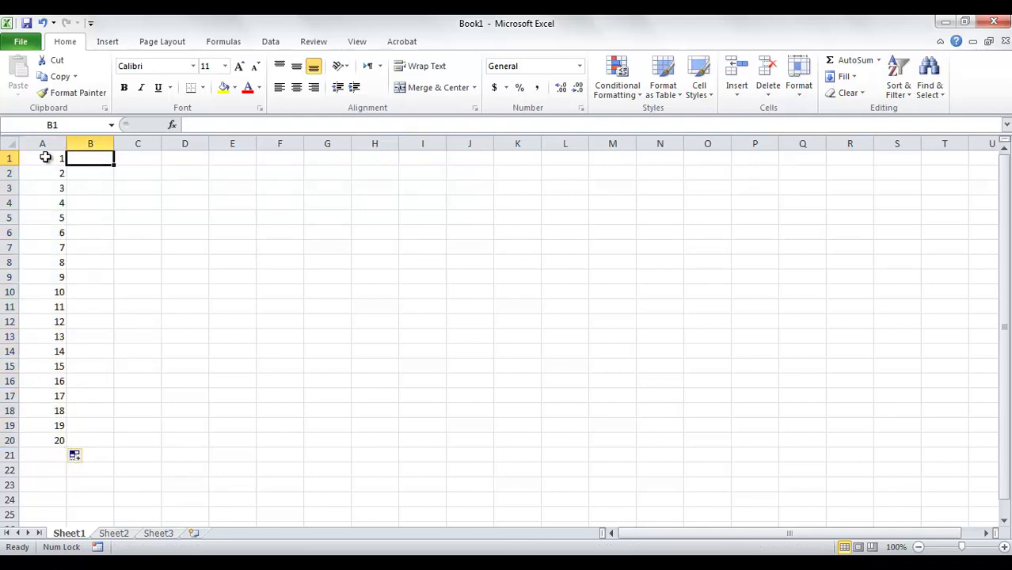
left_click(45, 158)
left_click(45, 169)
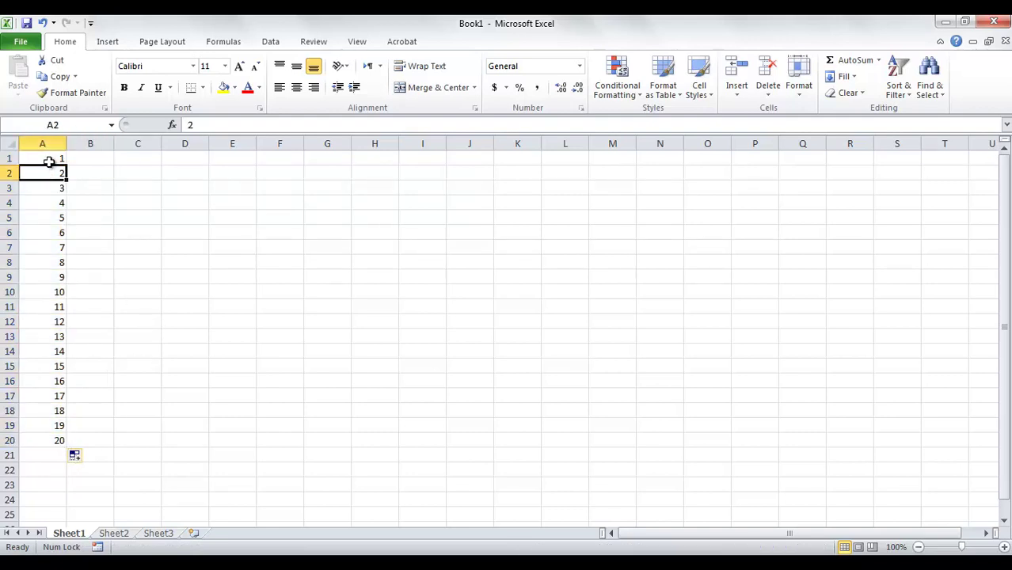
left_click(49, 160)
left_click(57, 176)
Enter 1 in B1 and 5 in B2.
left_click(95, 160)
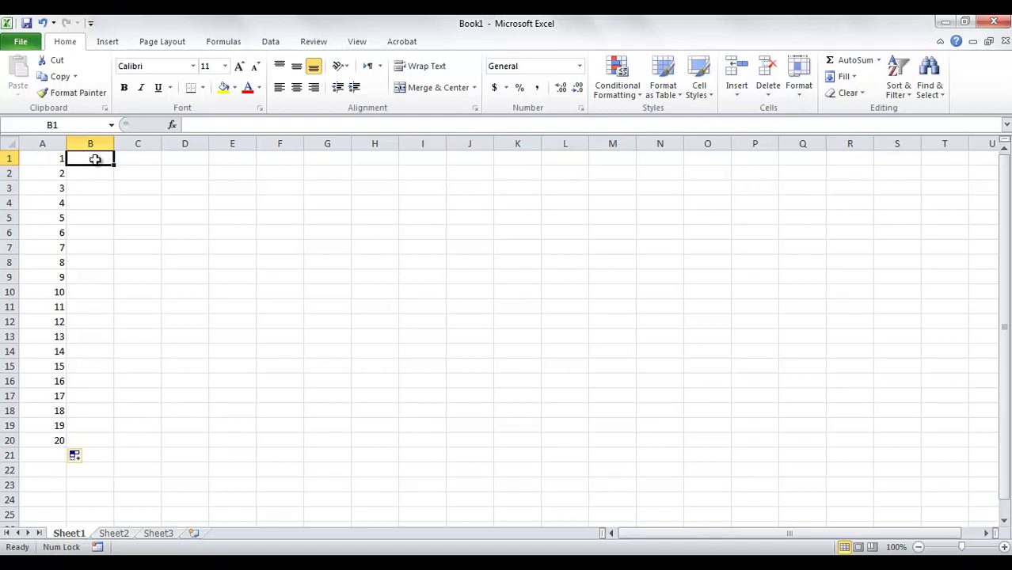
type("1")
key("Return")
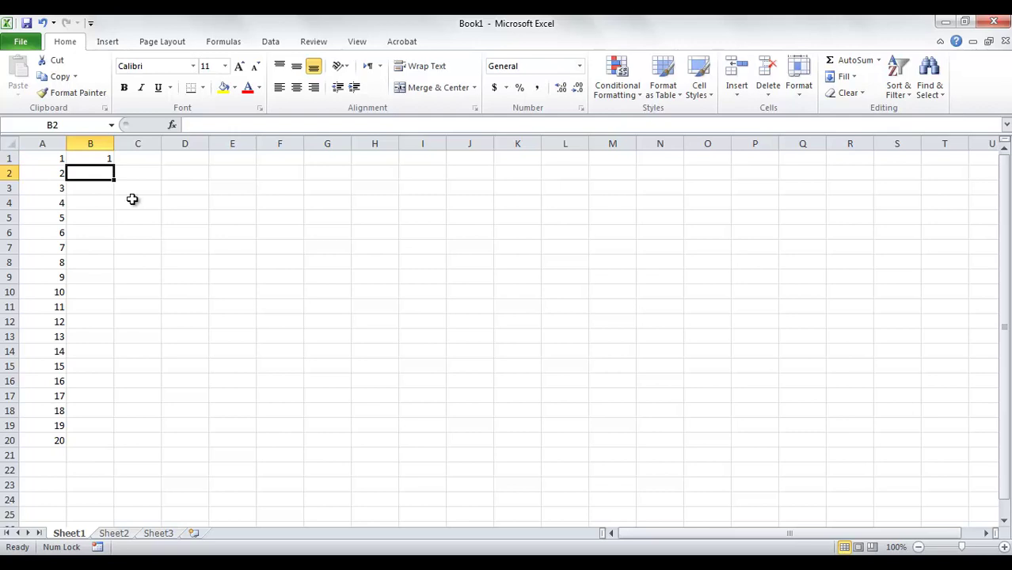
type("5")
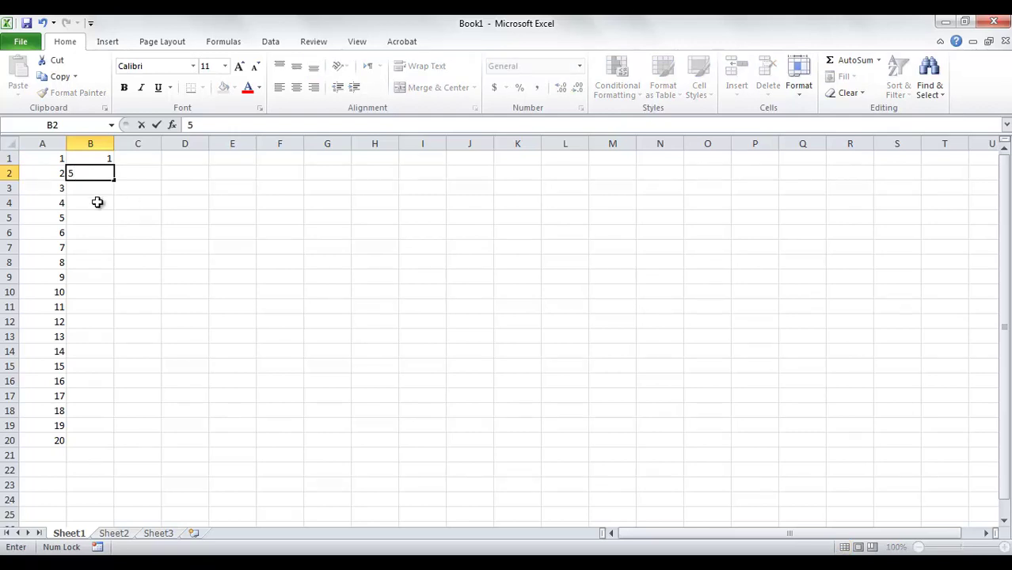
left_click(97, 202)
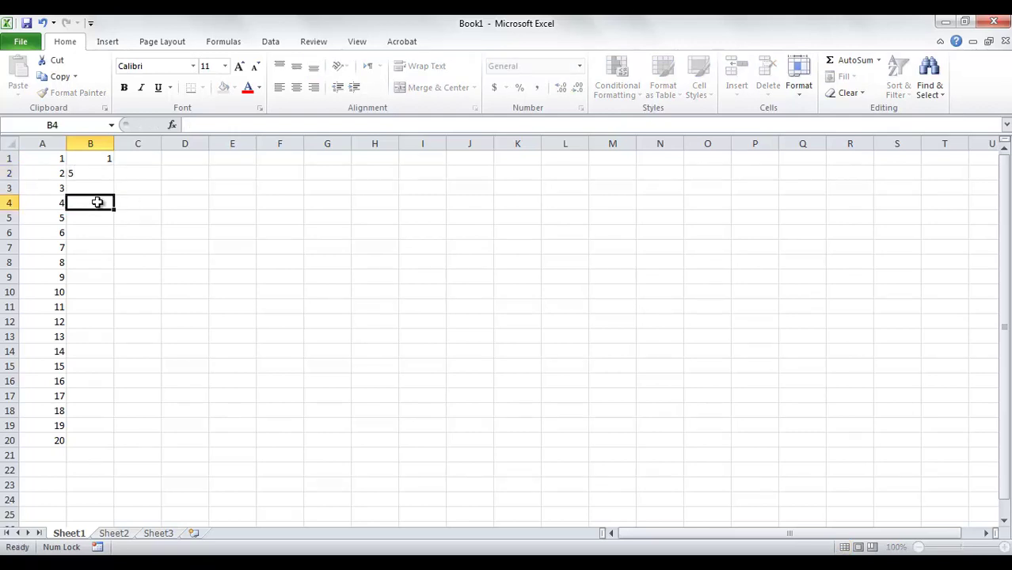
Select B1:B2 and extend the step-4 series down to 77 in B20.
left_click(99, 158)
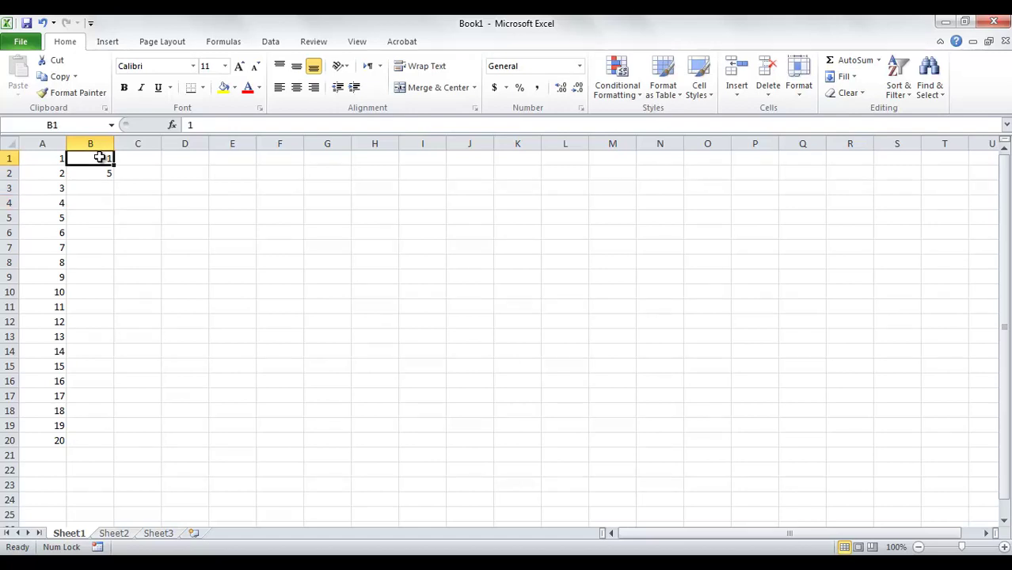
left_click(102, 170)
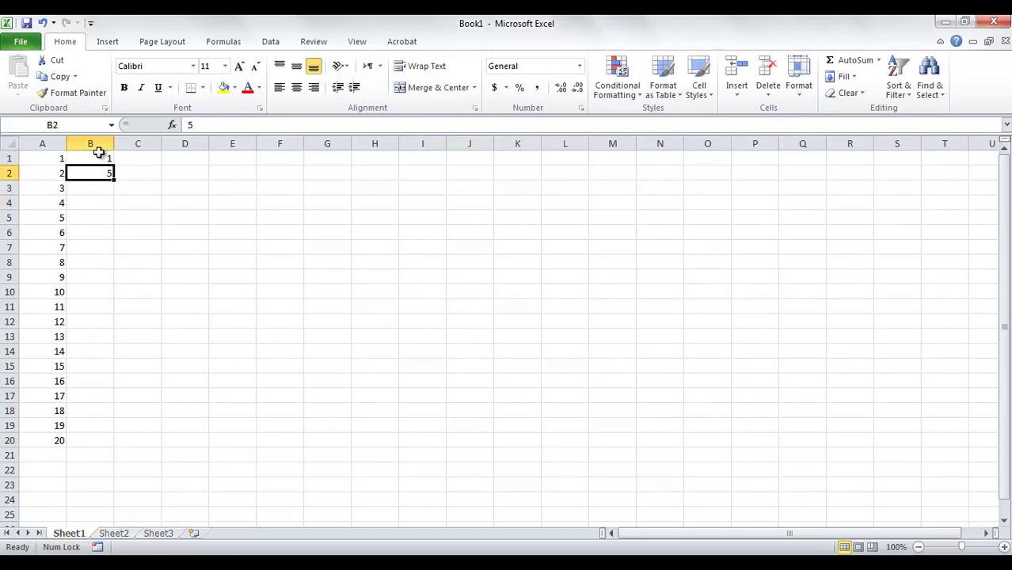
left_click(99, 157)
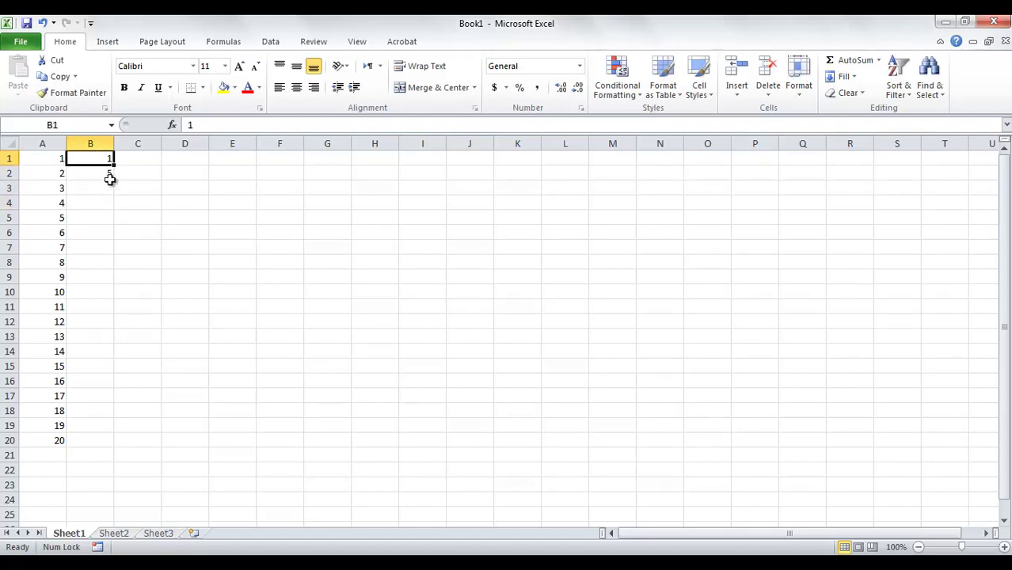
left_click_drag(109, 179, 106, 164)
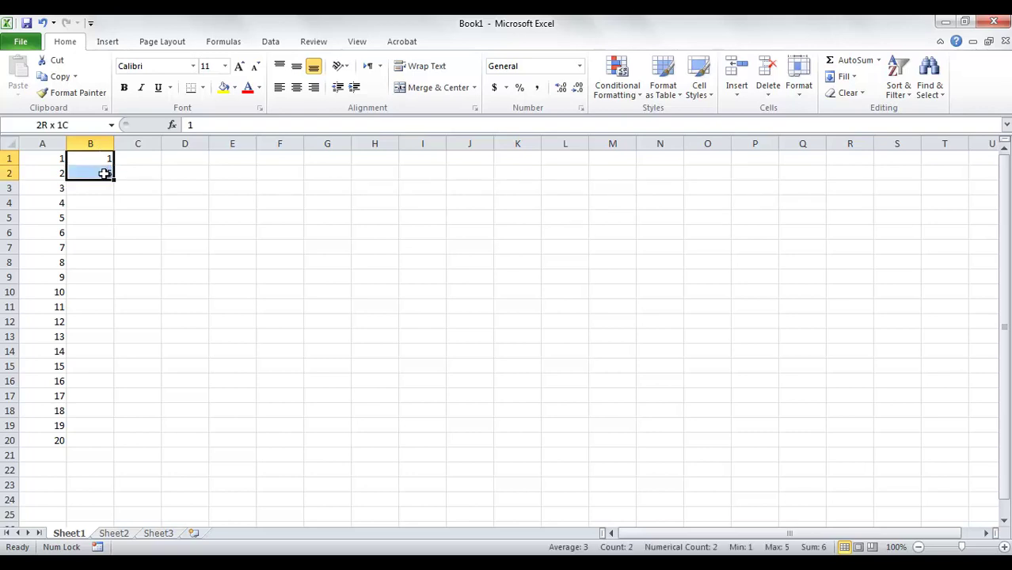
left_click_drag(106, 164, 108, 176)
left_click_drag(113, 180, 116, 447)
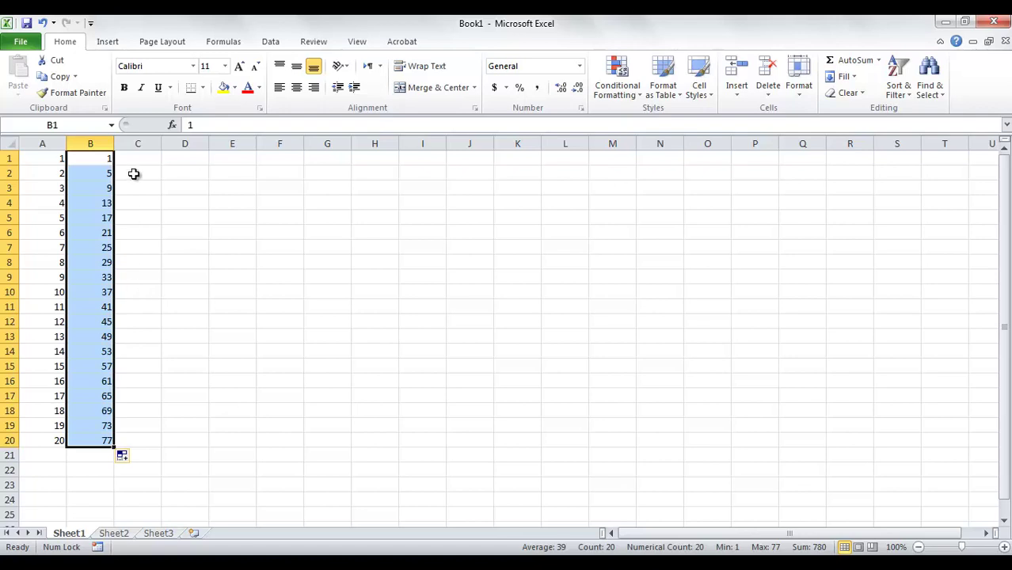
Seed C1:C2 with 1 and 3 and extend the odd numbers to 39 in C20.
left_click(108, 190)
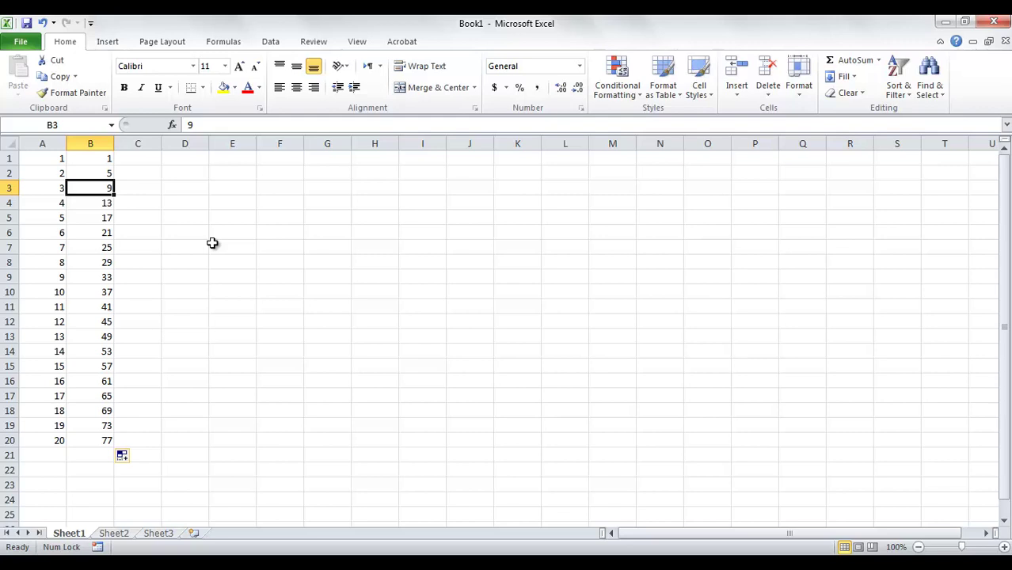
left_click(155, 161)
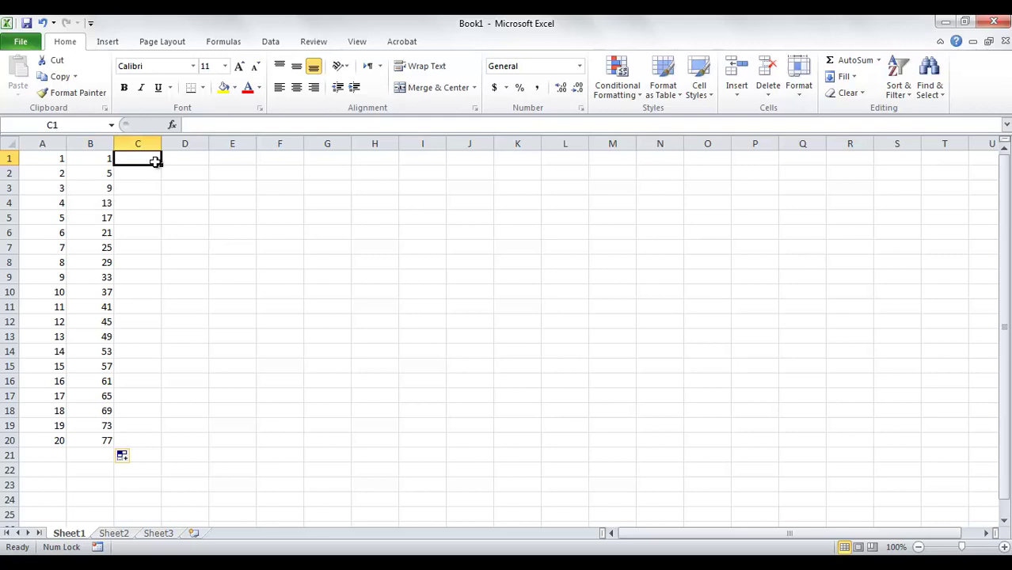
type("1")
key("Return")
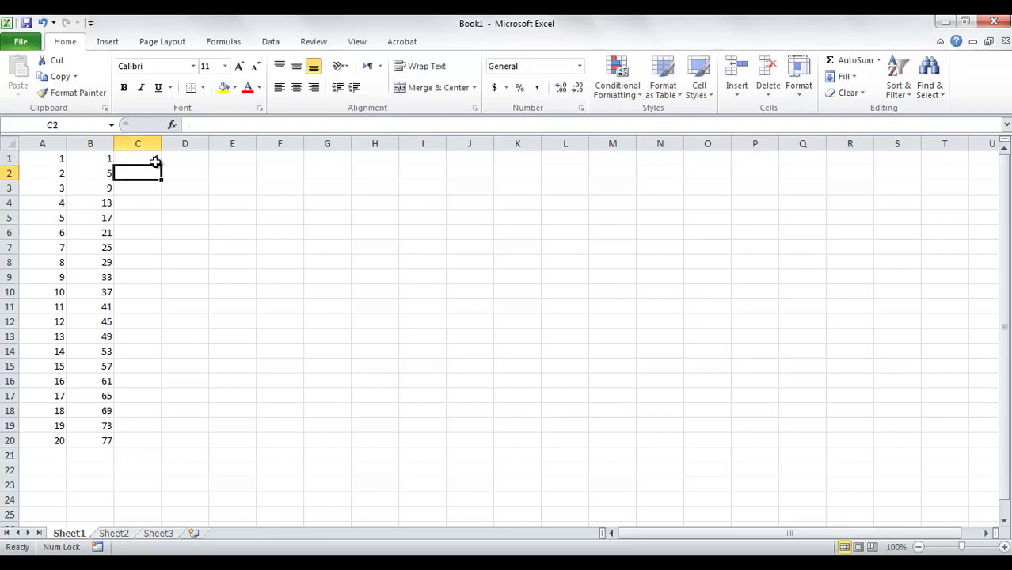
type("3")
left_click(192, 206)
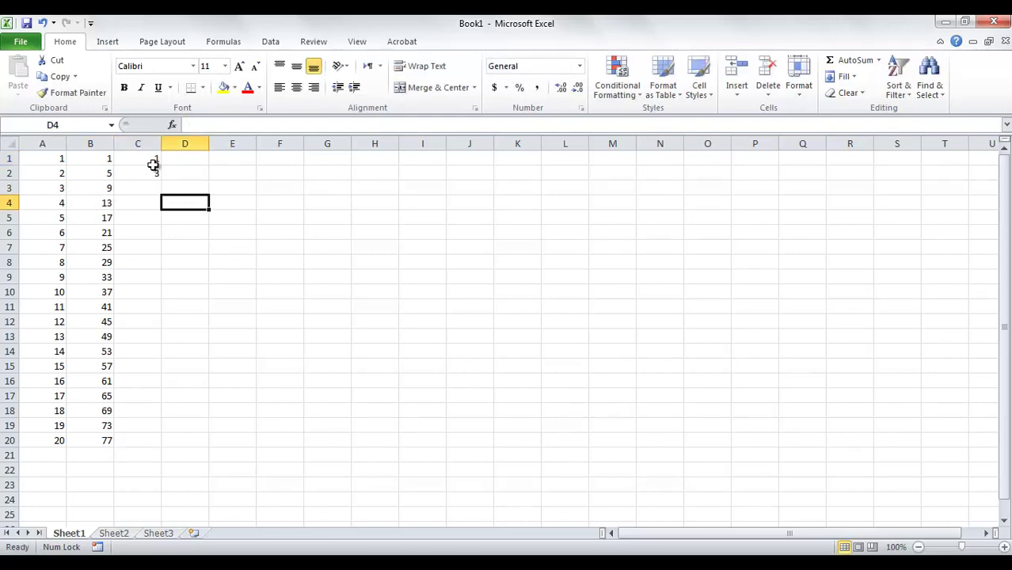
left_click_drag(146, 161, 163, 446)
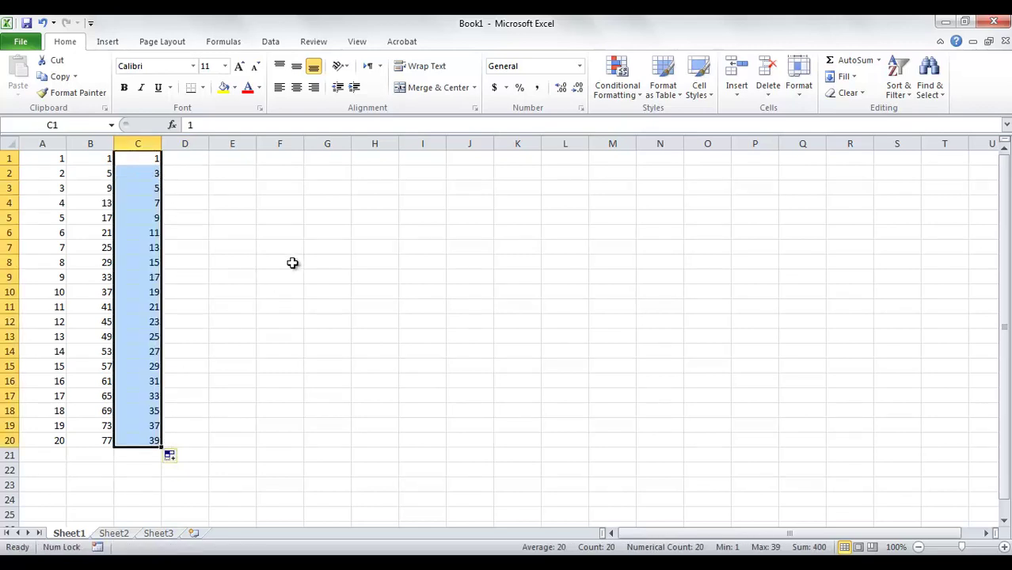
Seed E1:F1 with 2 and 4 and extend the even numbers across to 26 in Q1.
left_click(230, 158)
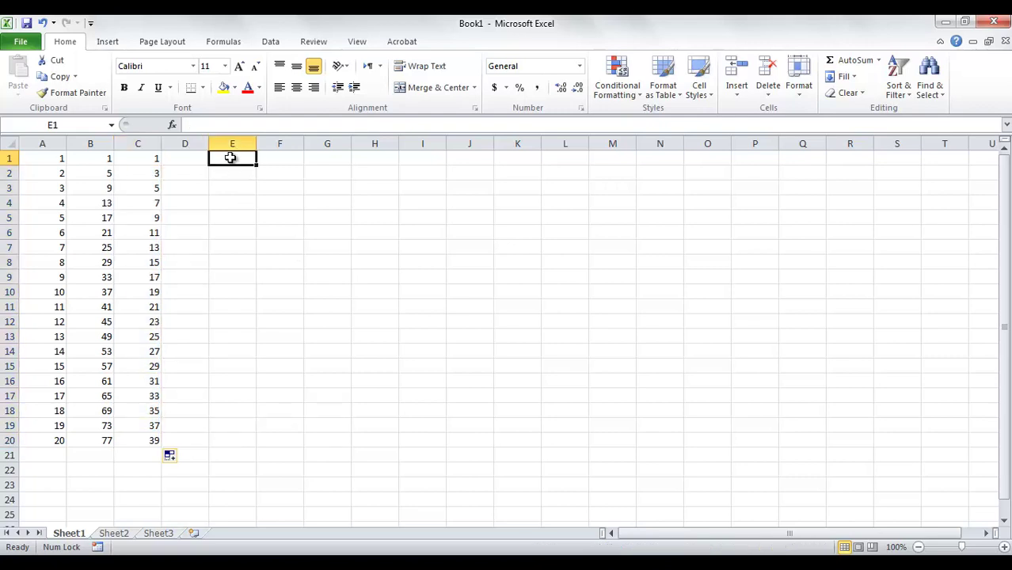
type("2")
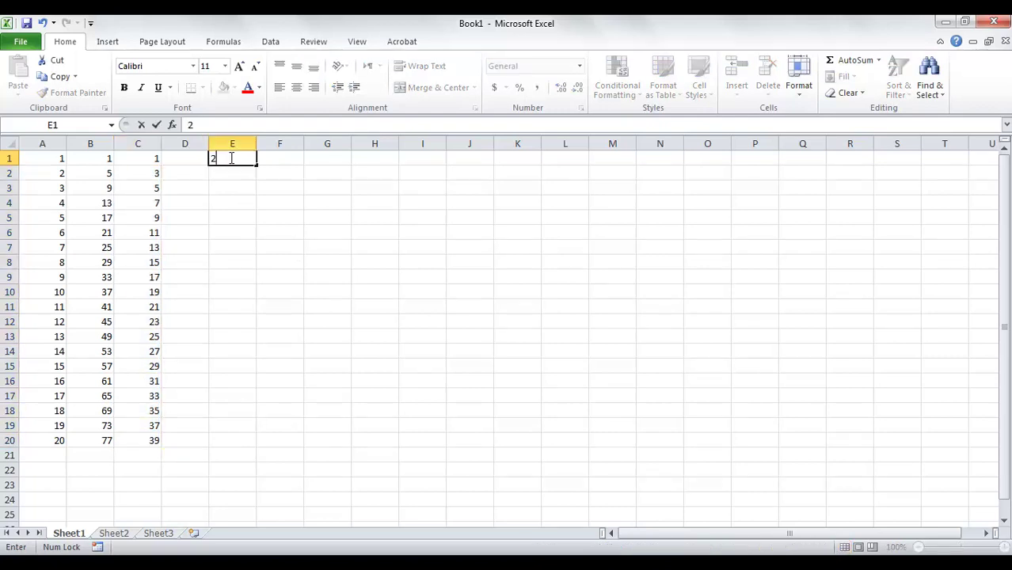
key("Tab")
type("4")
left_click(268, 187)
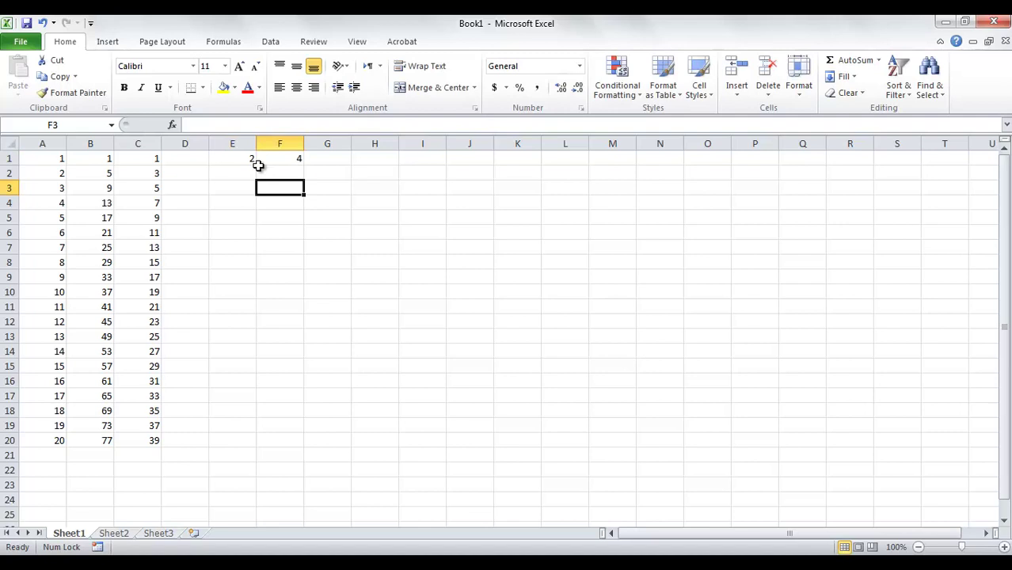
left_click_drag(244, 158, 288, 155)
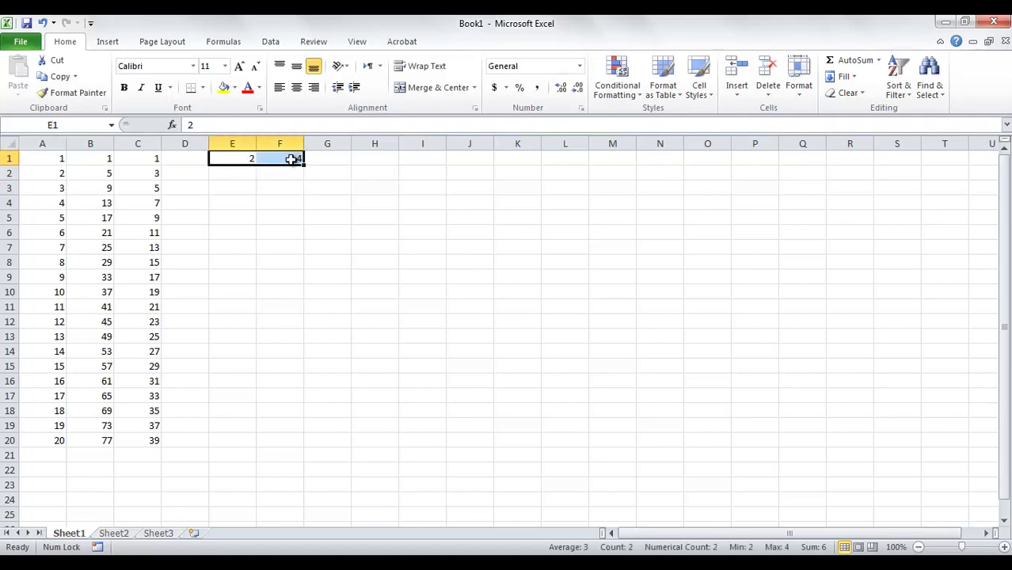
left_click_drag(303, 165, 824, 138)
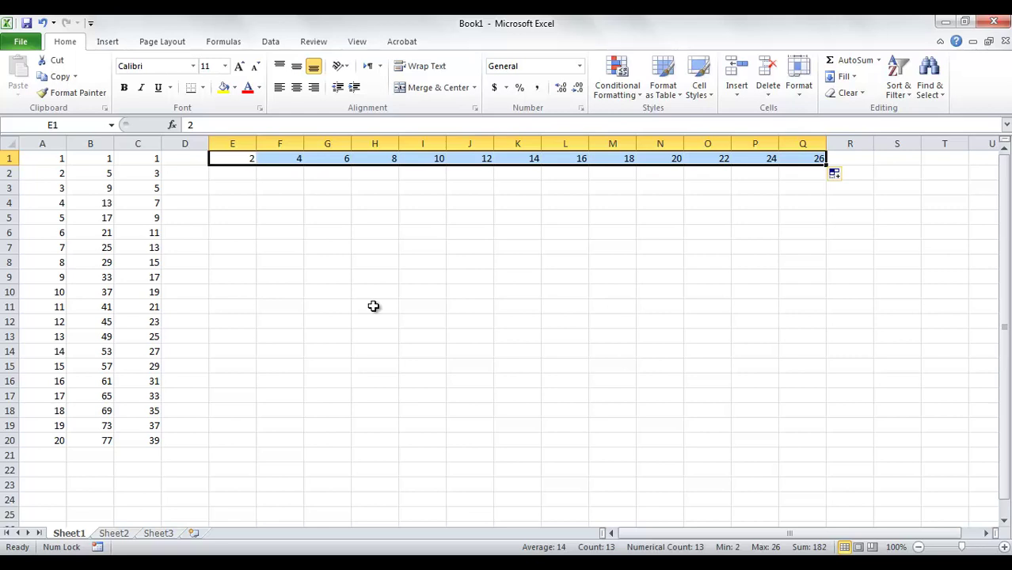
left_click(243, 216)
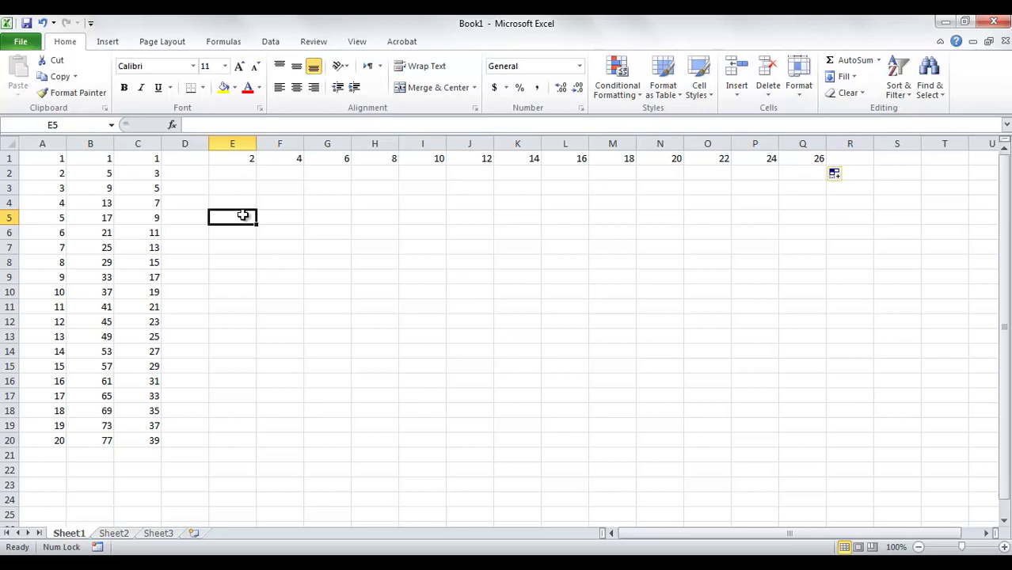
Enter jan in E5 and fill the months across to aug in L5.
type("jan")
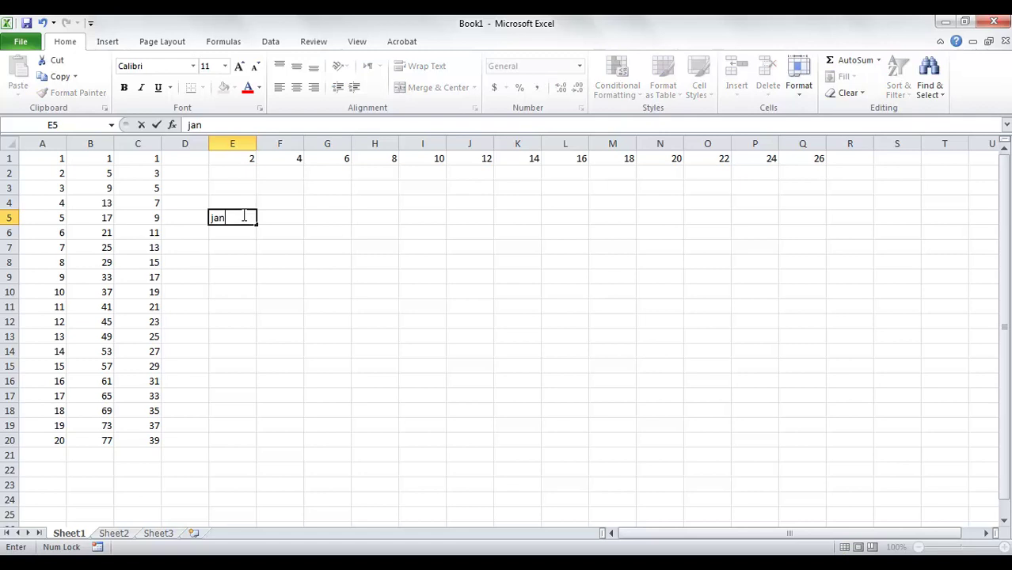
key("Return")
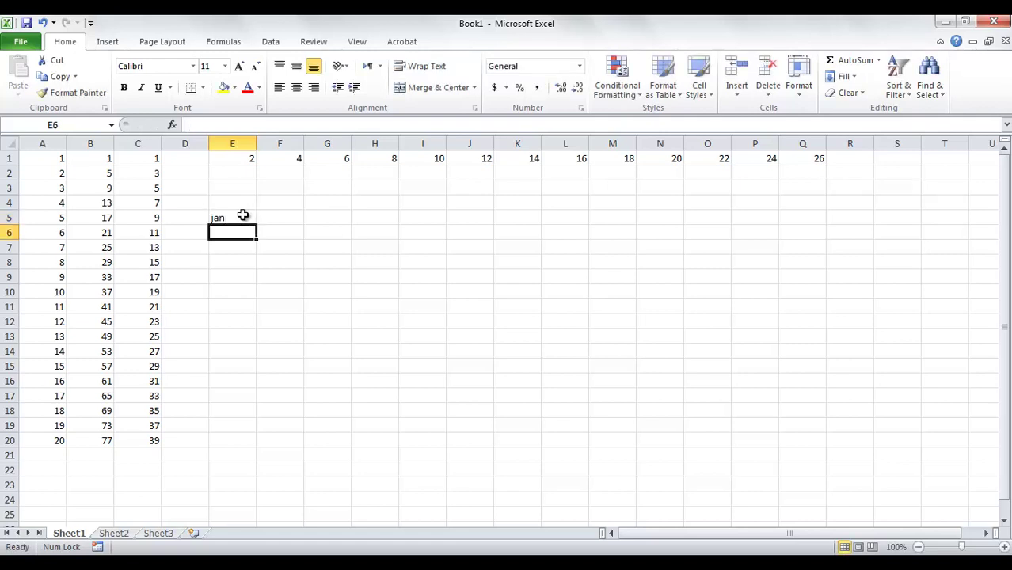
left_click(245, 217)
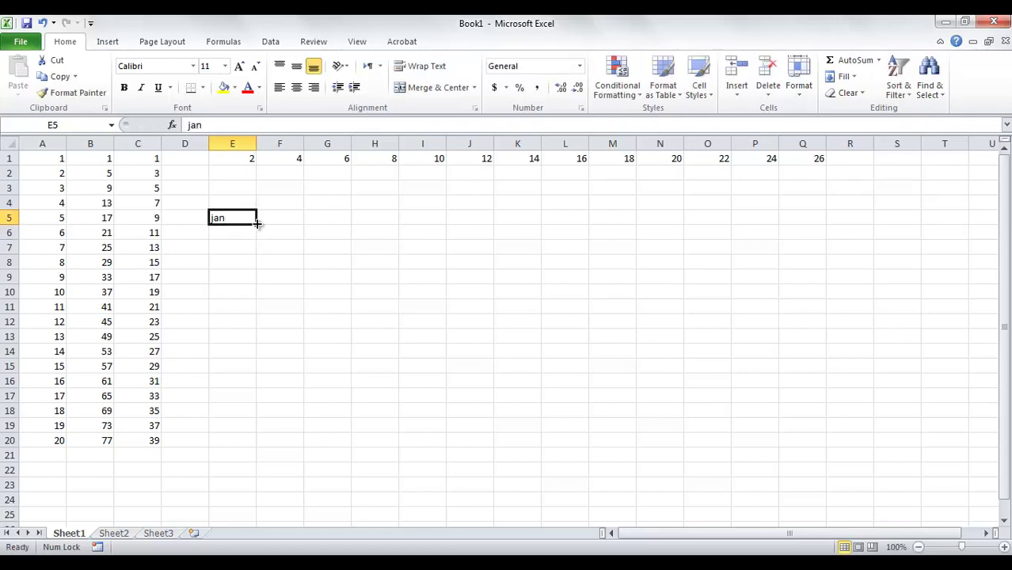
left_click_drag(256, 223, 565, 218)
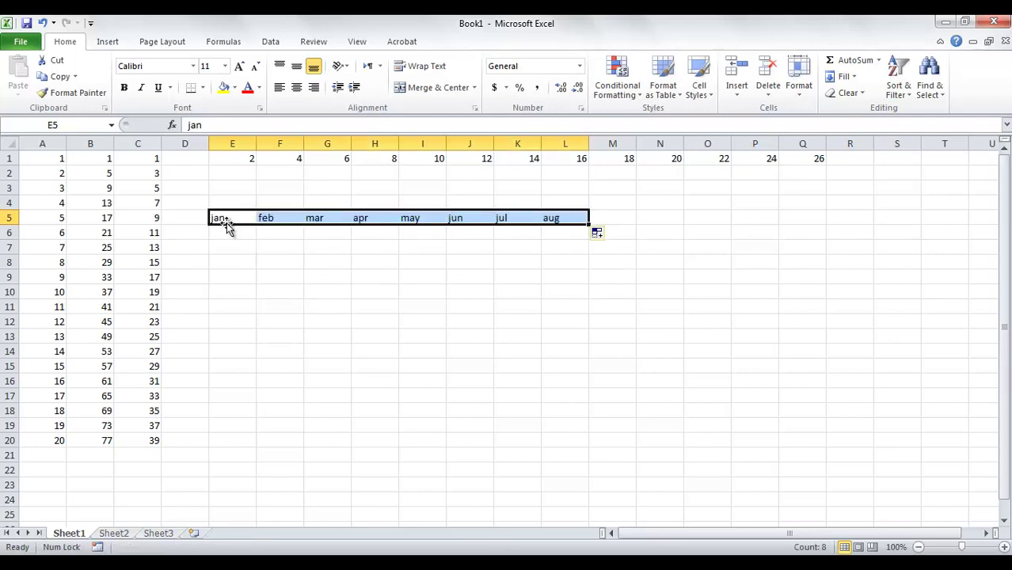
Check the filled months feb through jul in F5:K5.
left_click(276, 219)
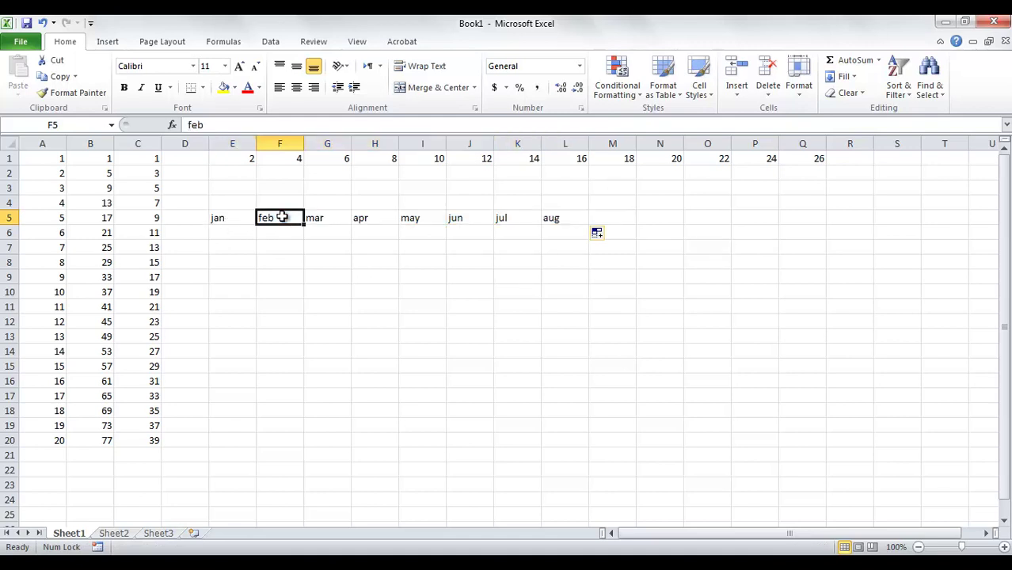
left_click(339, 219)
left_click(371, 222)
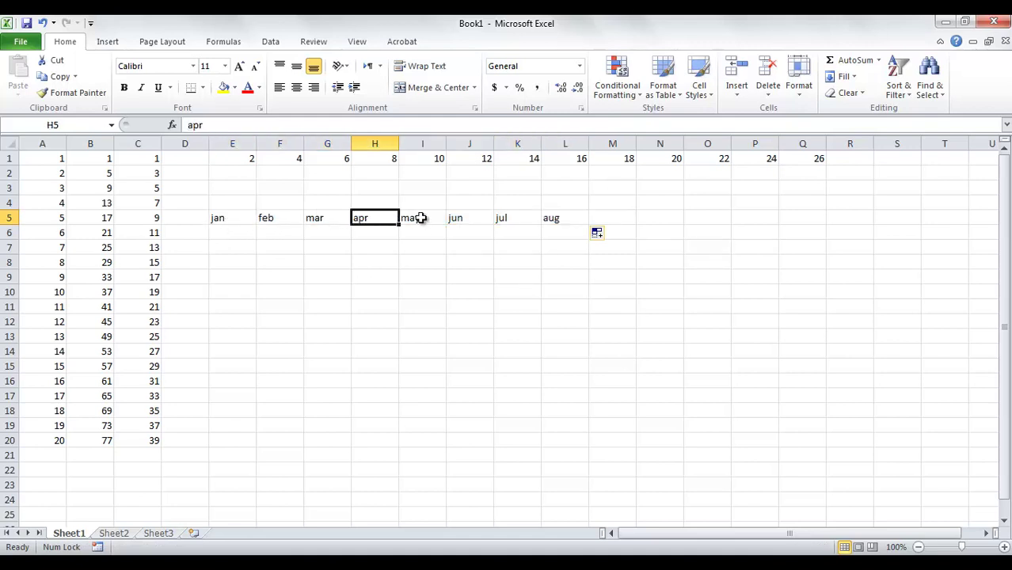
left_click(419, 219)
left_click(474, 217)
left_click(513, 218)
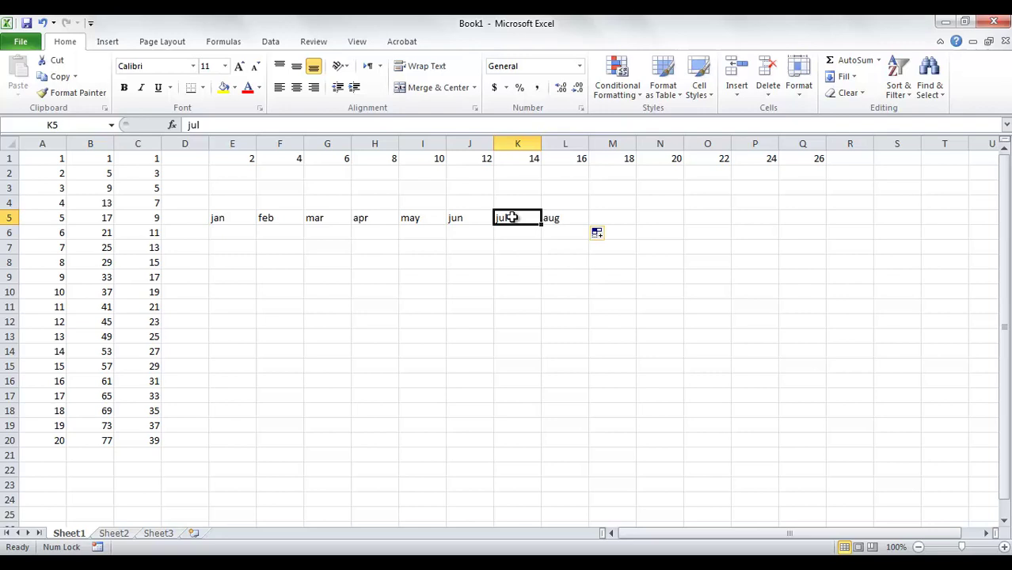
left_click(247, 261)
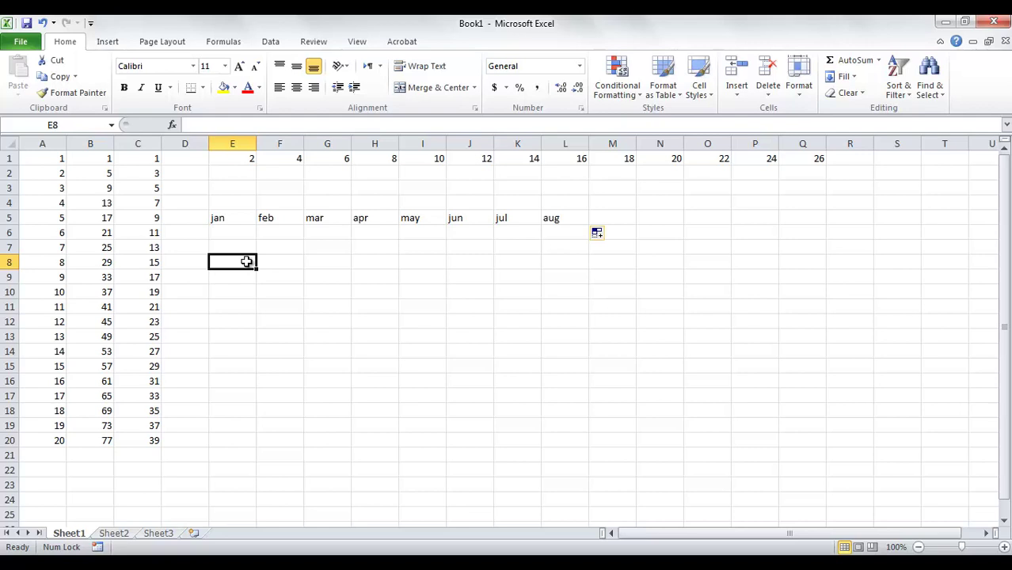
Enter '1 jan' in E8 and fill daily dates across to 8-Jan in L8.
type("1")
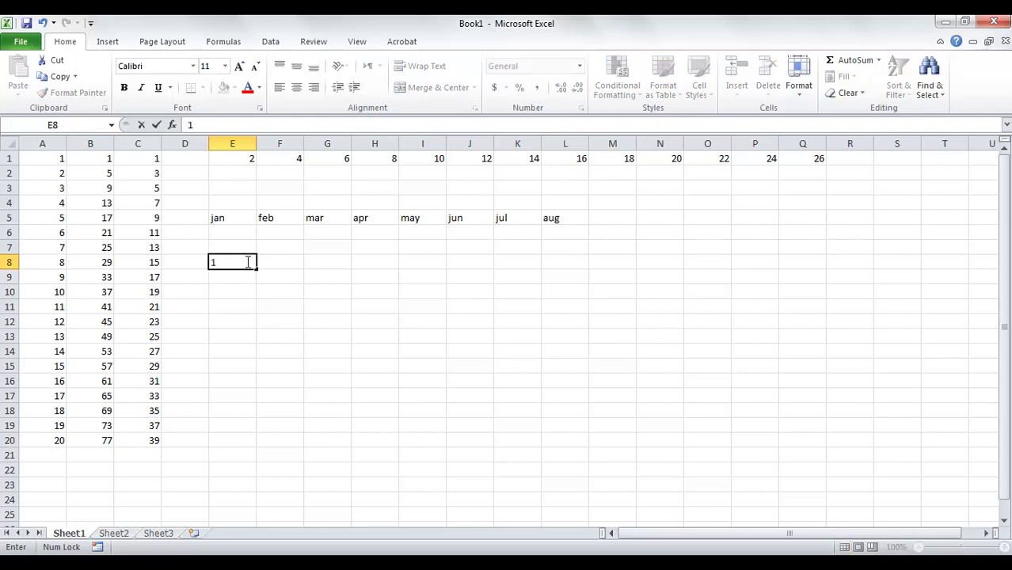
type(" ja")
type("n")
left_click(276, 266)
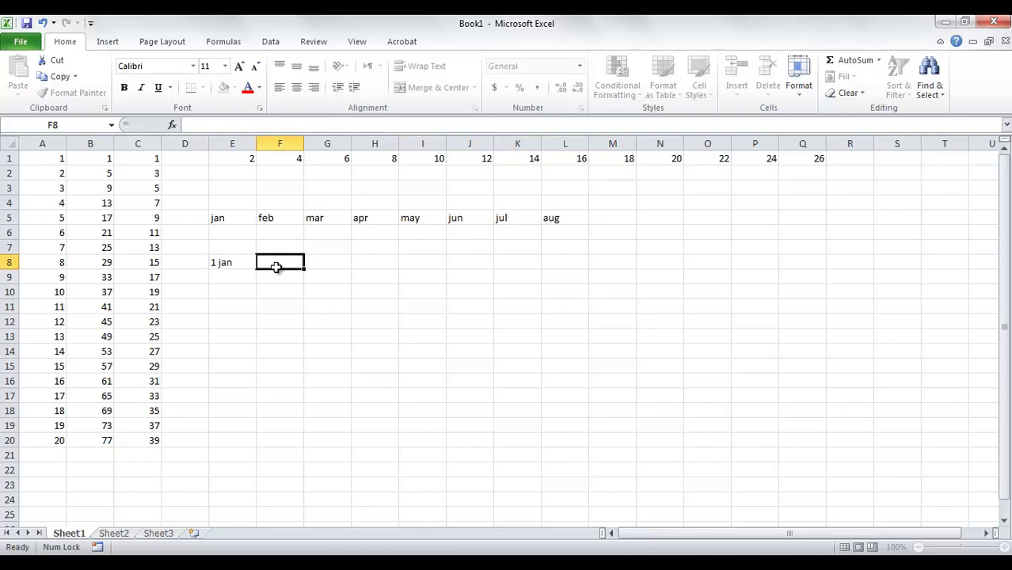
left_click(236, 266)
left_click_drag(257, 268, 581, 254)
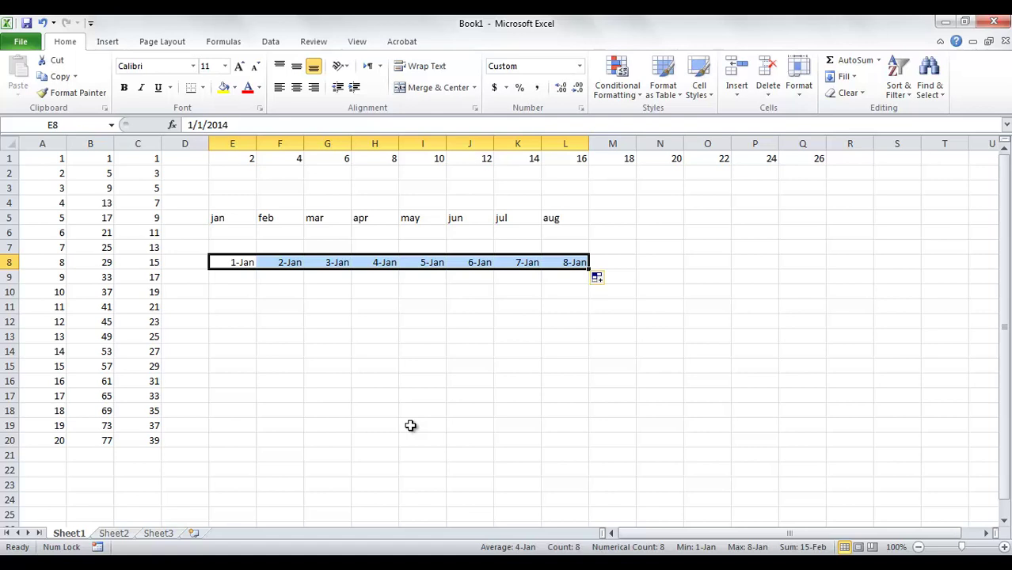
Enter 'jan 1999' in E11 and fill monthly dates down to Dec-99 in E22.
left_click(236, 308)
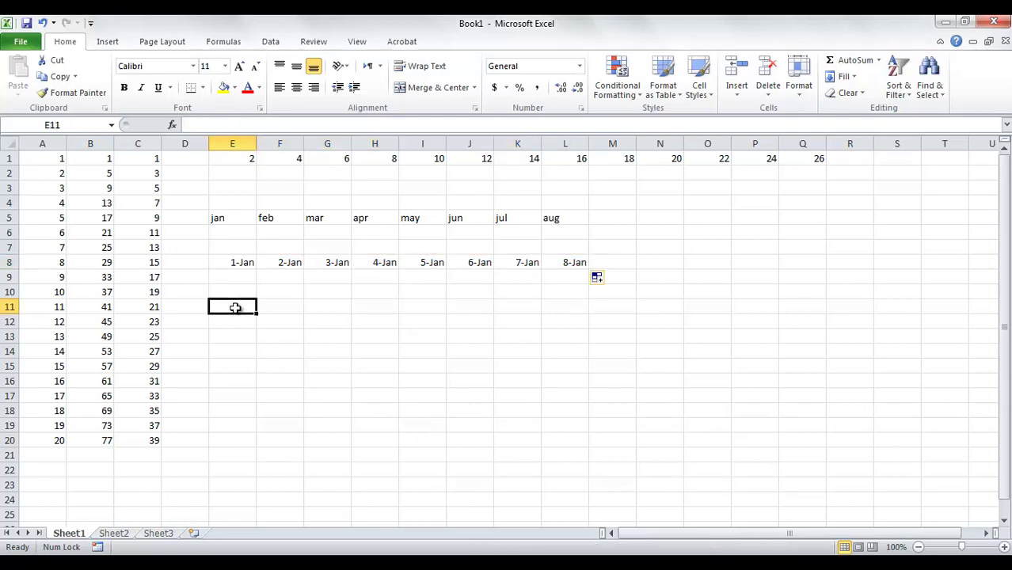
type("ja")
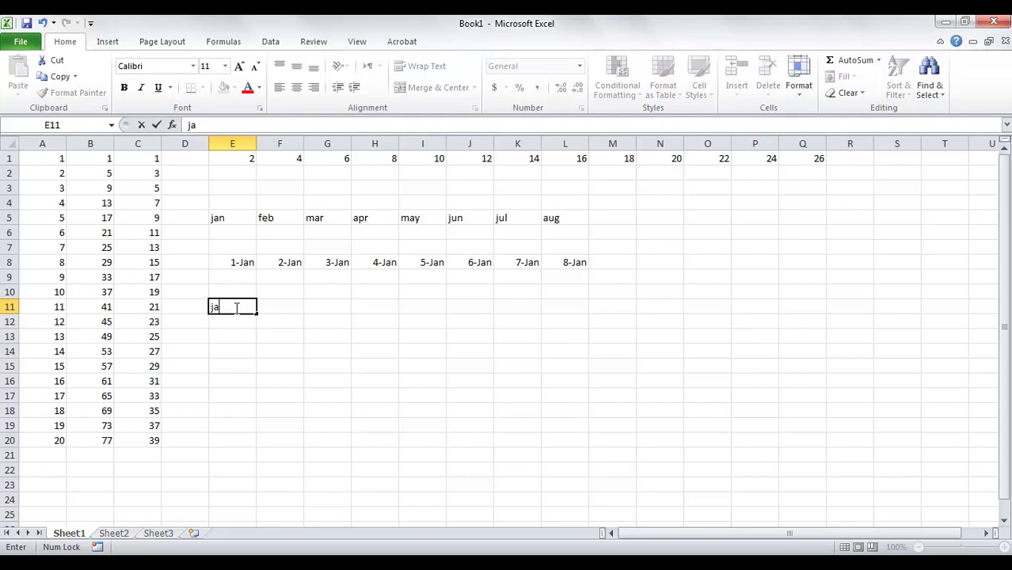
type("n")
type(" 1999")
left_click(282, 322)
left_click(230, 308)
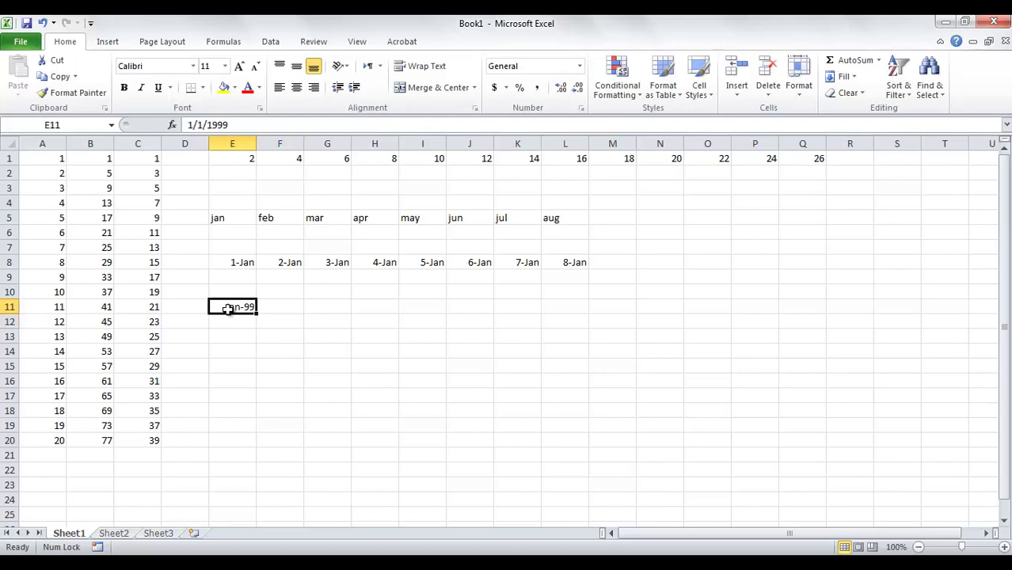
left_click_drag(257, 316, 264, 484)
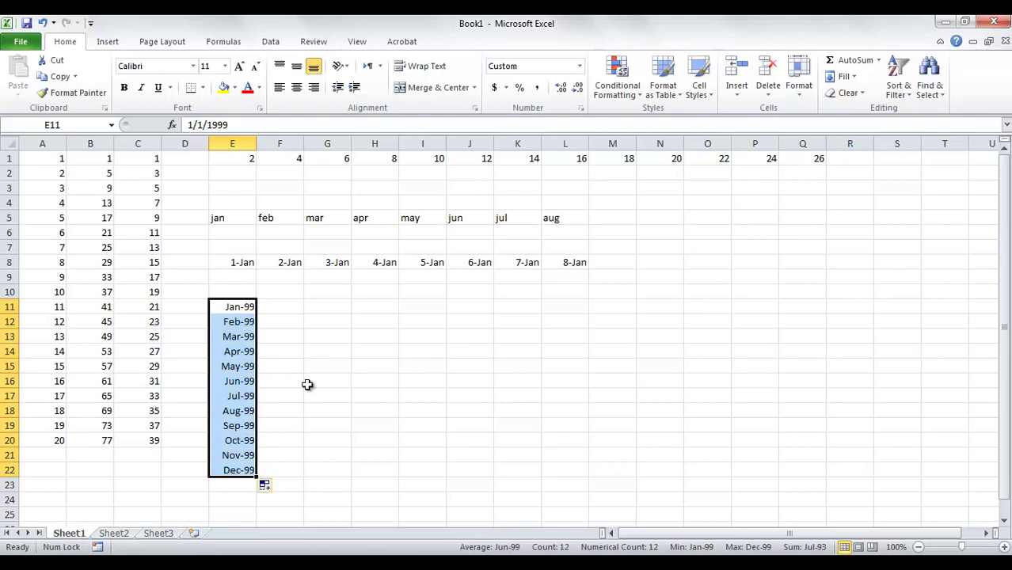
left_click(230, 320)
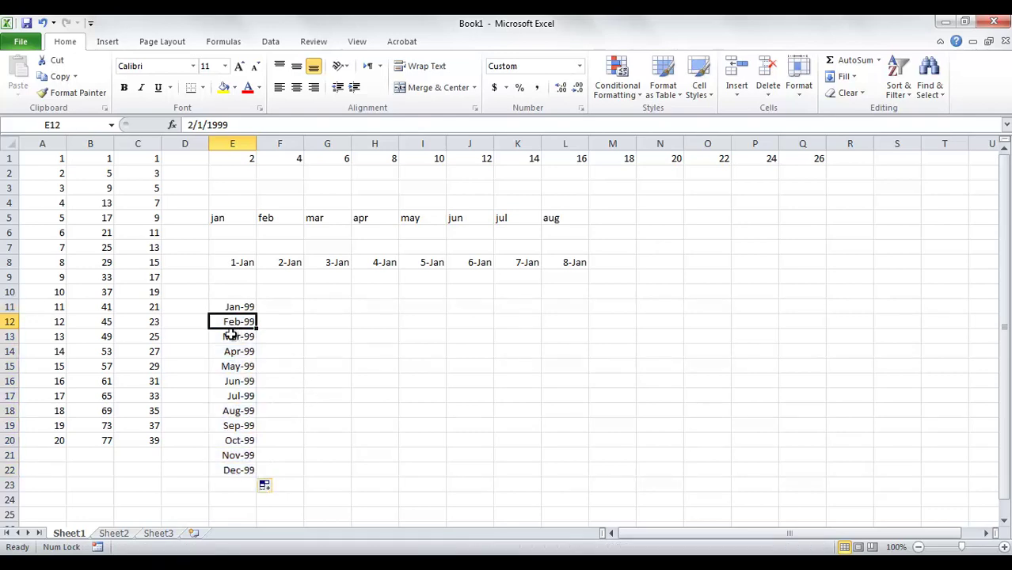
left_click(228, 336)
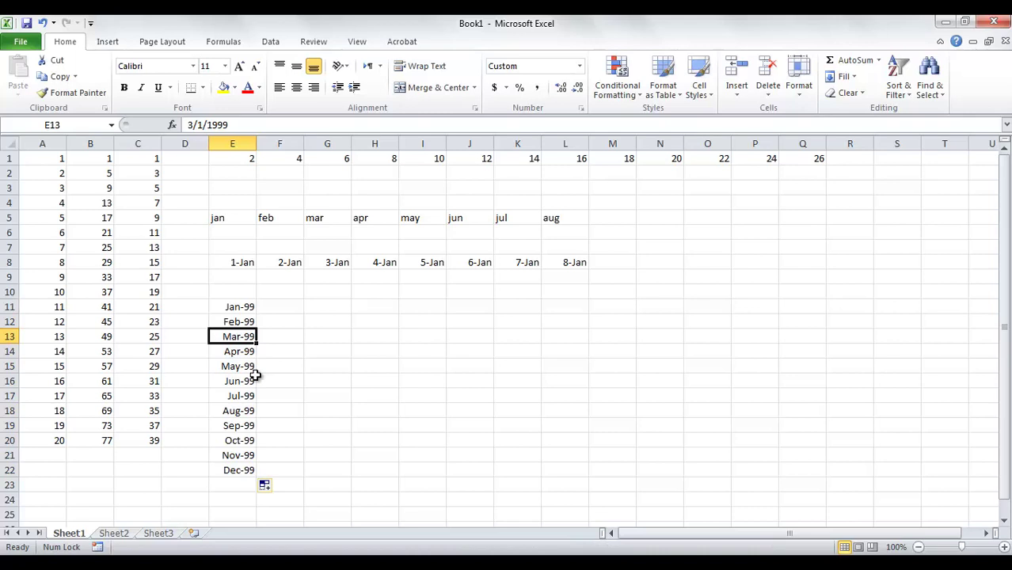
Enter Saturday in G11 and fill the weekday series down to G22.
left_click(332, 311)
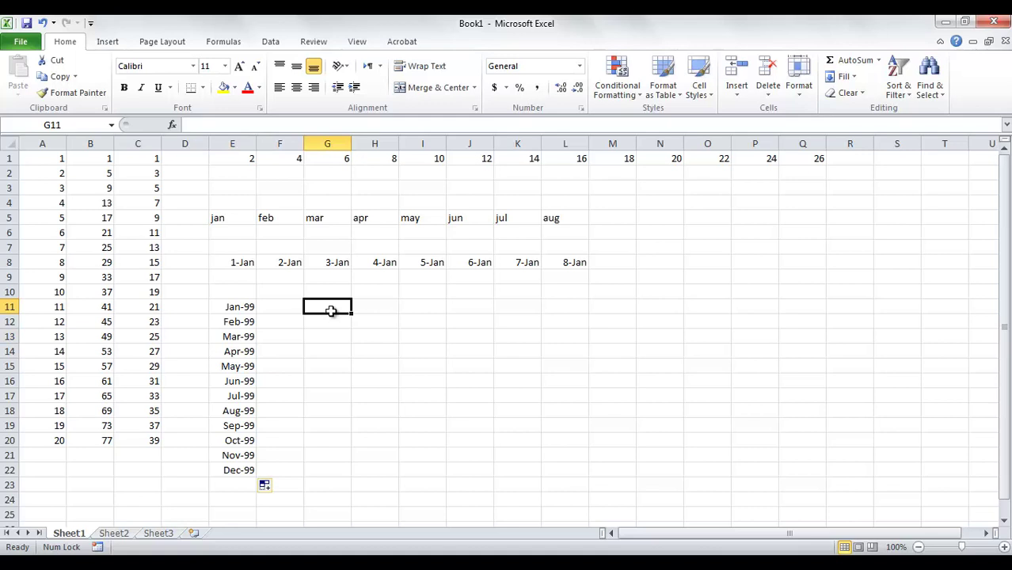
type("St")
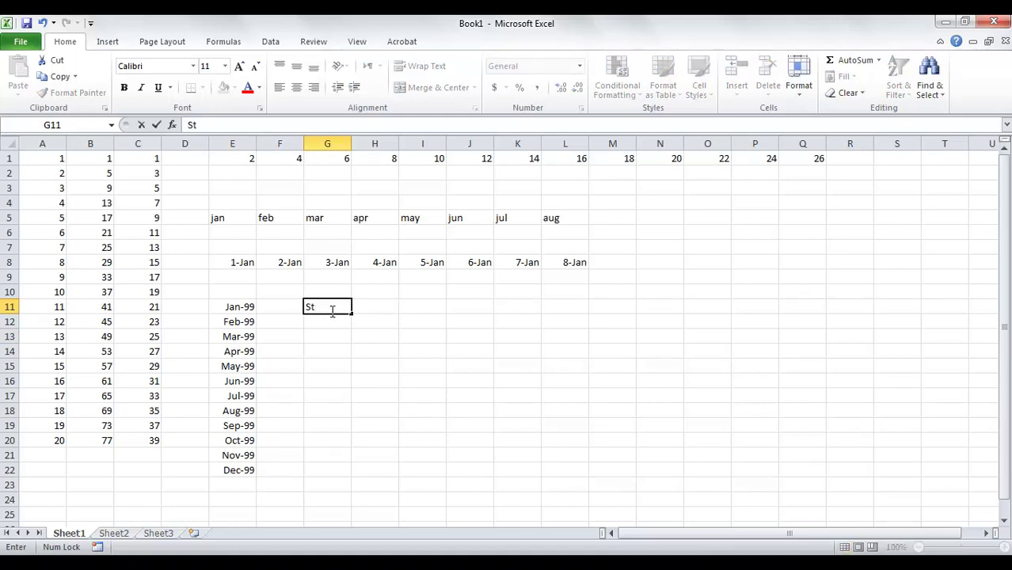
type("au")
key("BackSpace")
key("BackSpace")
key("BackSpace")
type("at")
type("urday")
left_click(377, 316)
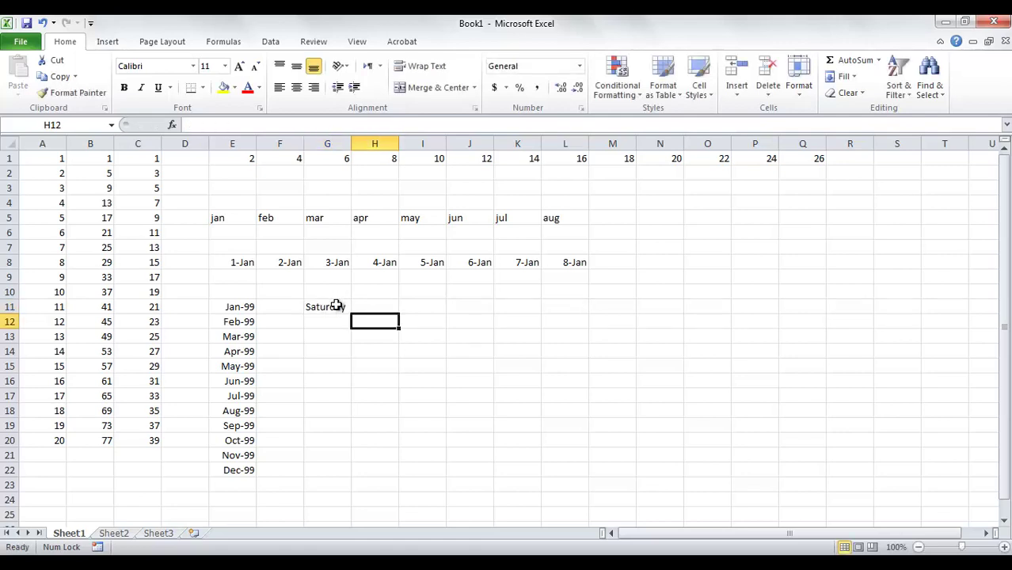
left_click(337, 306)
left_click_drag(351, 314, 355, 483)
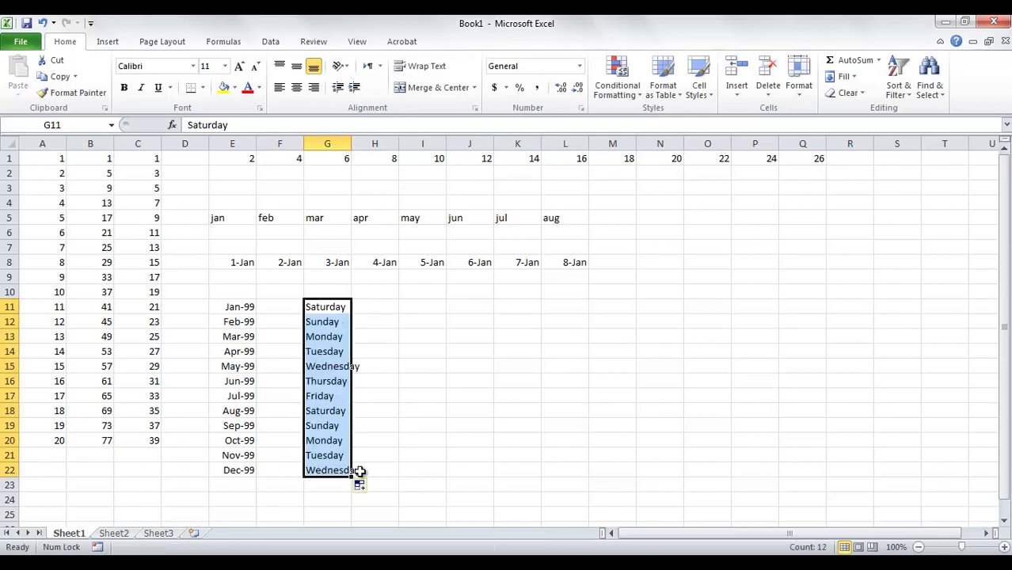
Review the filled weekdays, noting Saturday repeats in G18 followed by Sunday.
left_click(336, 398)
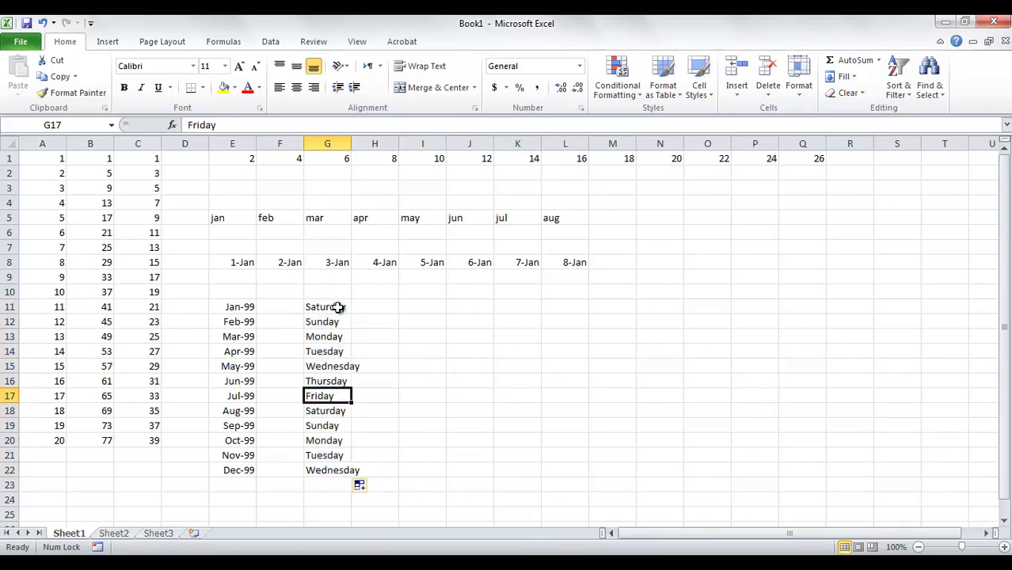
left_click_drag(339, 305, 349, 470)
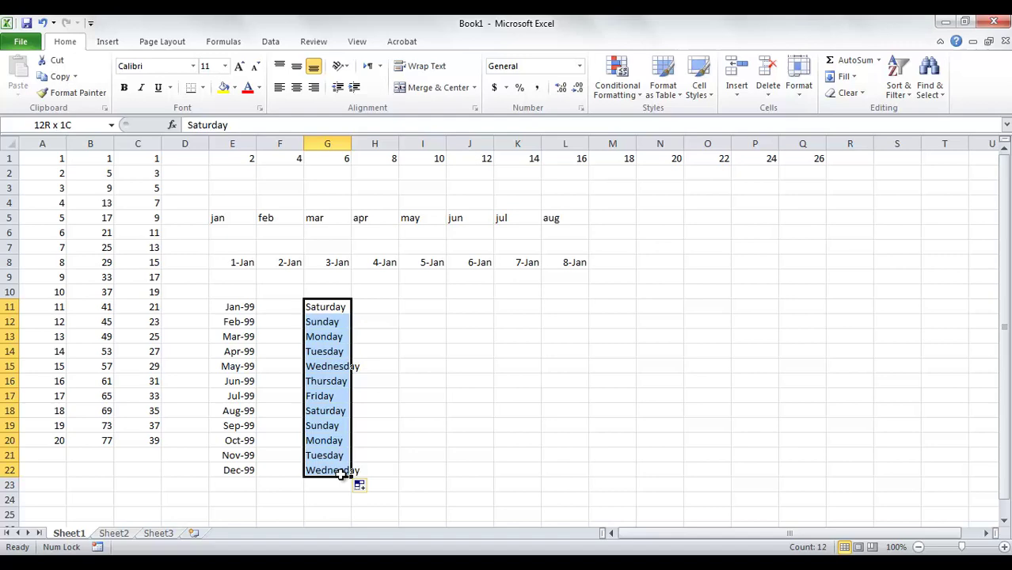
left_click_drag(342, 473, 347, 469)
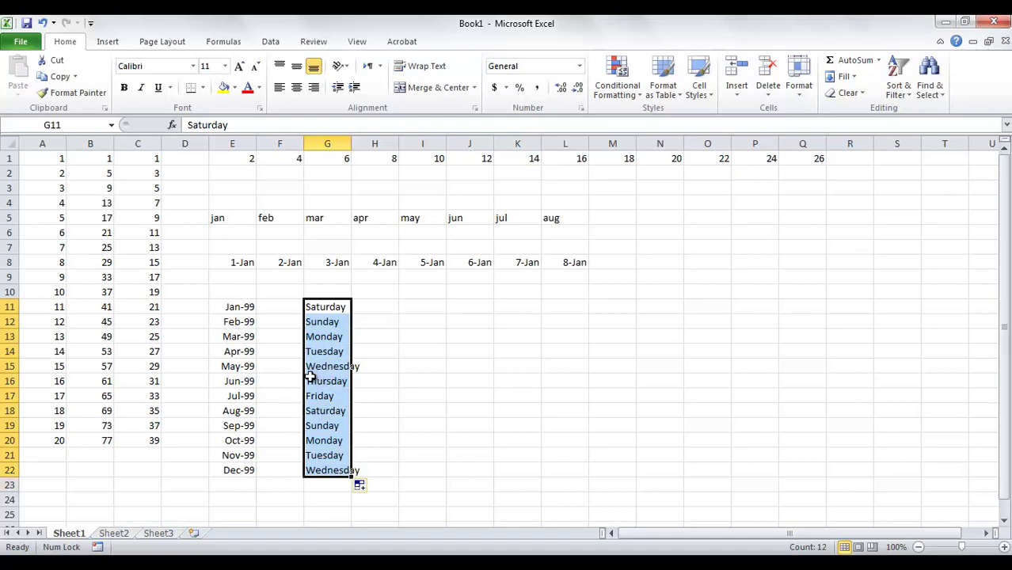
left_click(331, 414)
left_click(330, 424)
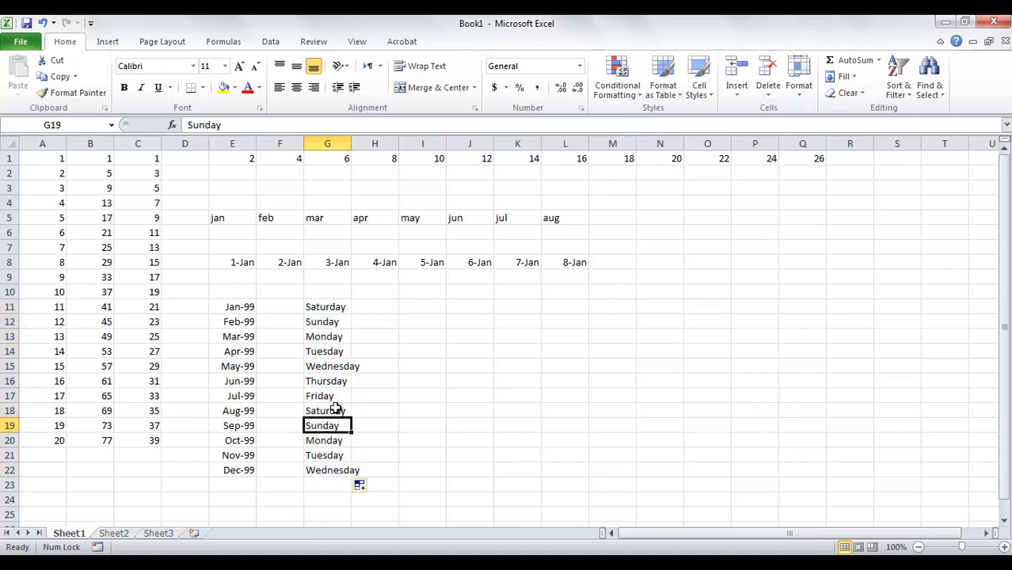
left_click(327, 308)
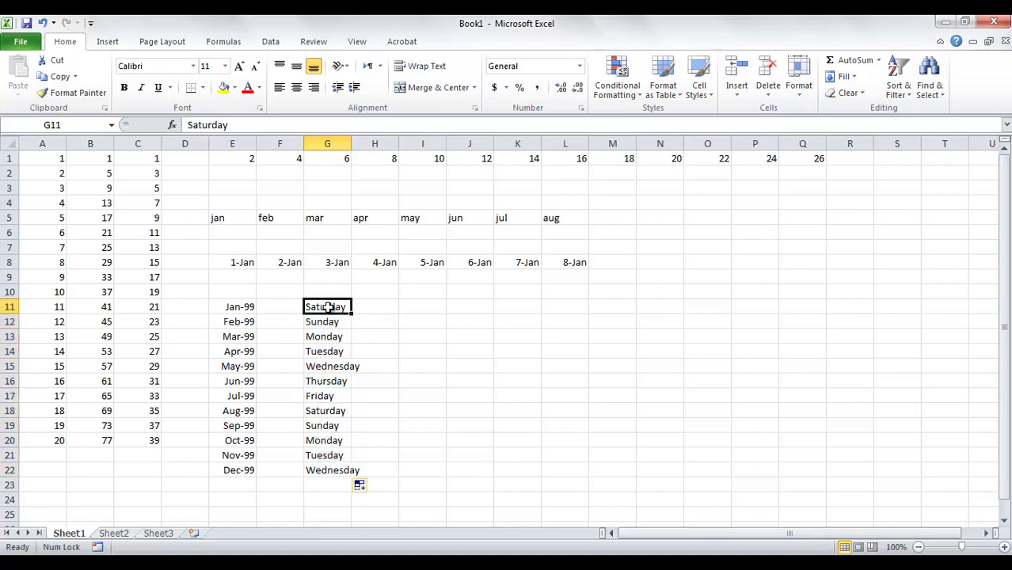
left_click(333, 411)
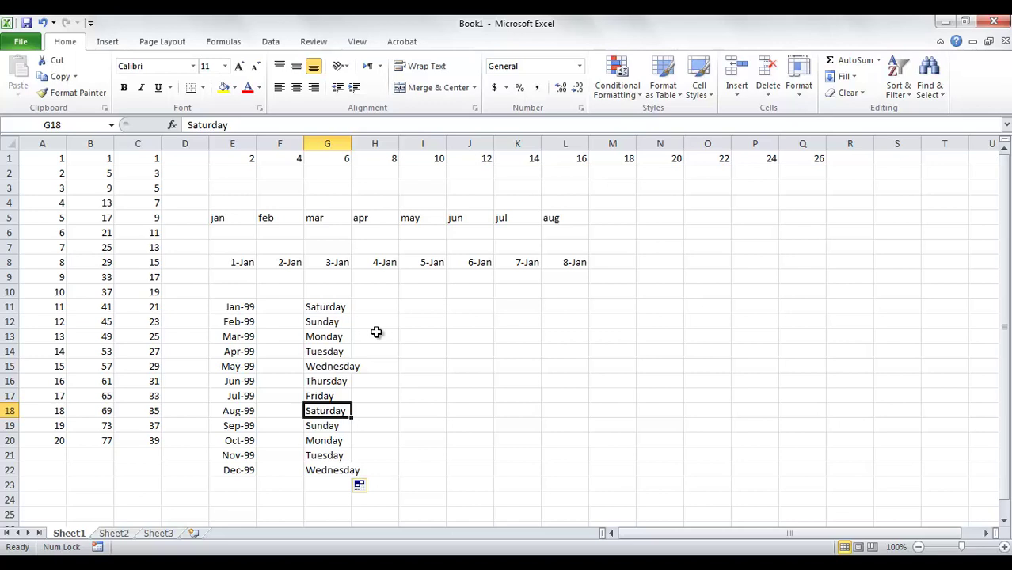
Enter 'Tour' in I11 and 'product 1' in J11.
left_click(430, 307)
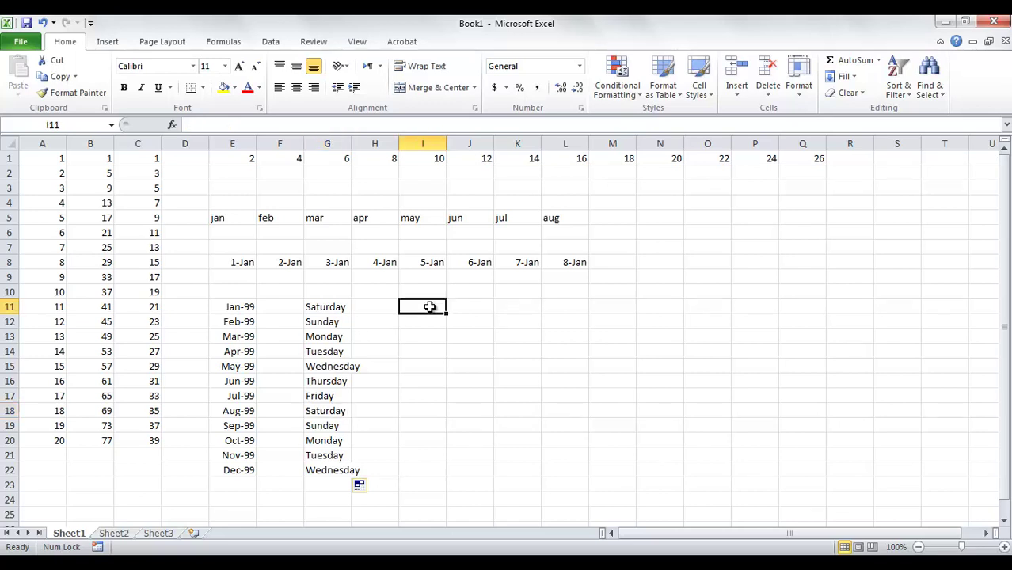
type("To")
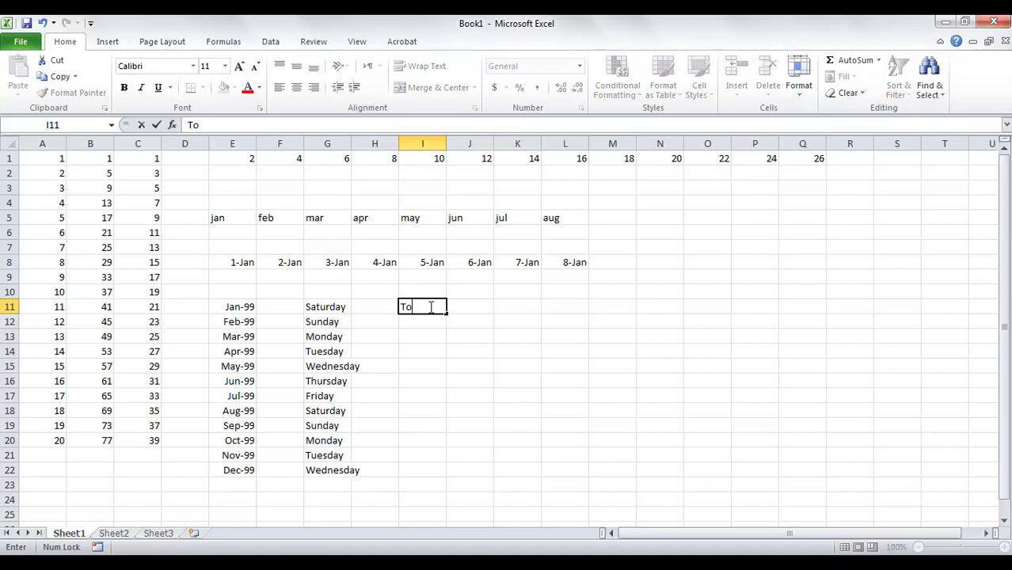
type("ur")
key("Tab")
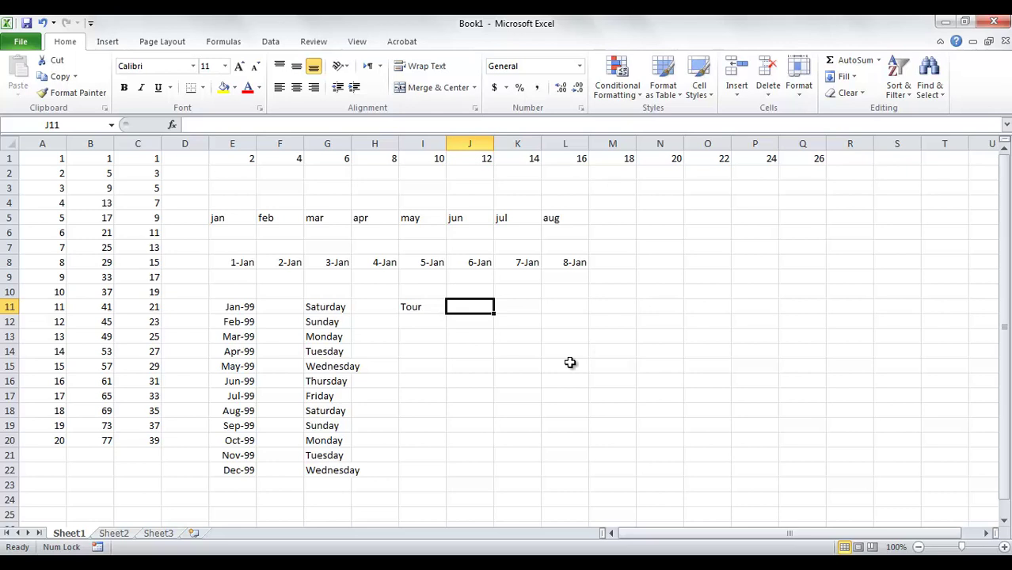
type("prog")
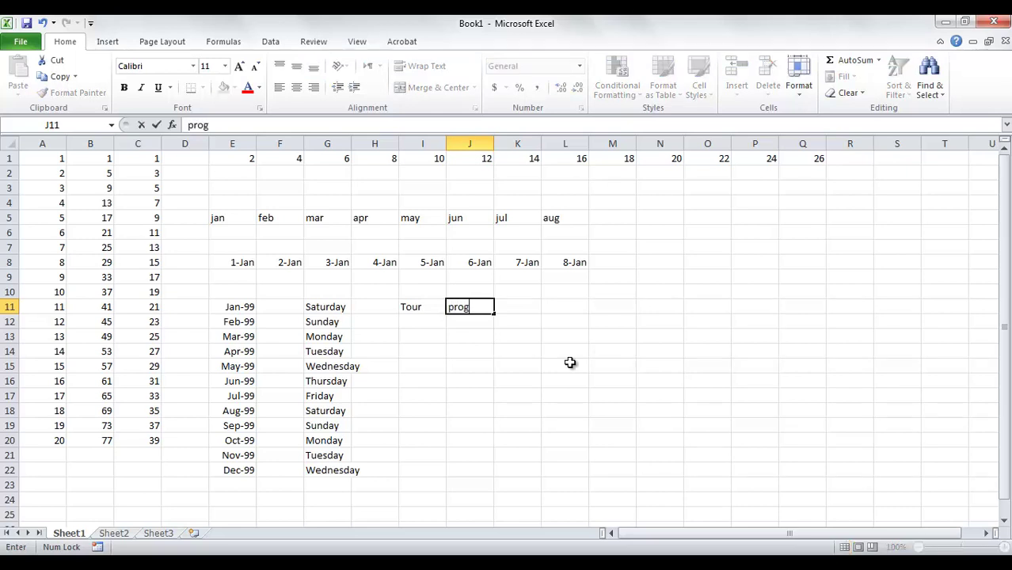
key("BackSpace")
type("duc")
type("t")
type(" 1")
key("Return")
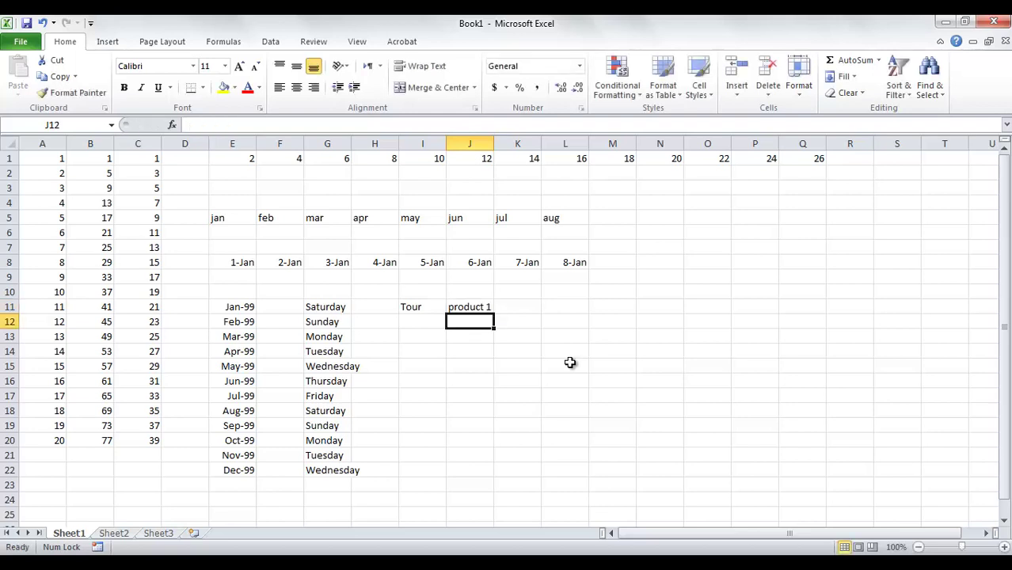
Change I11 to 'Tour 1' and fill Tour 2 through Tour 12 down to I22.
left_click(429, 305)
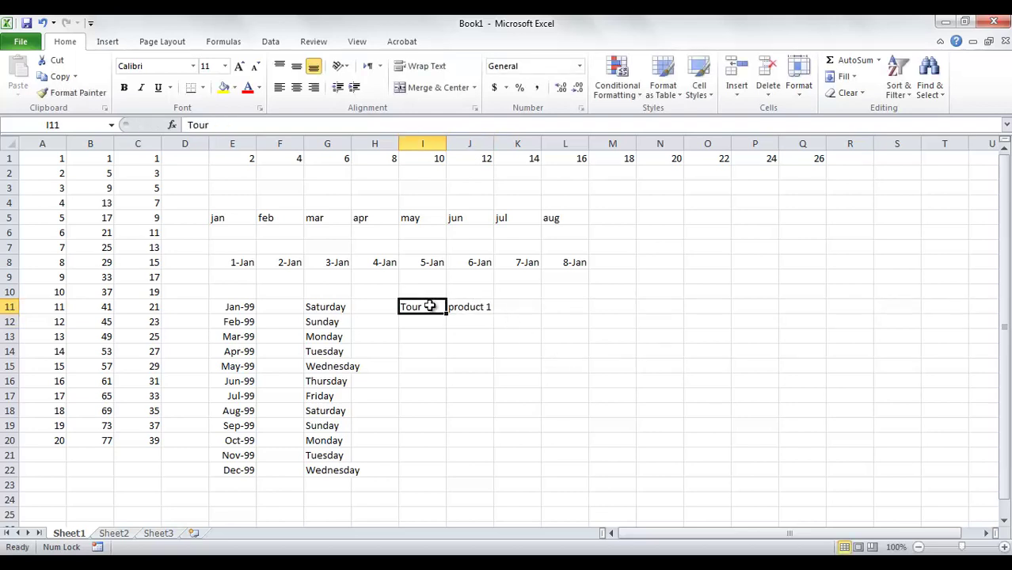
double_click(429, 306)
type("1")
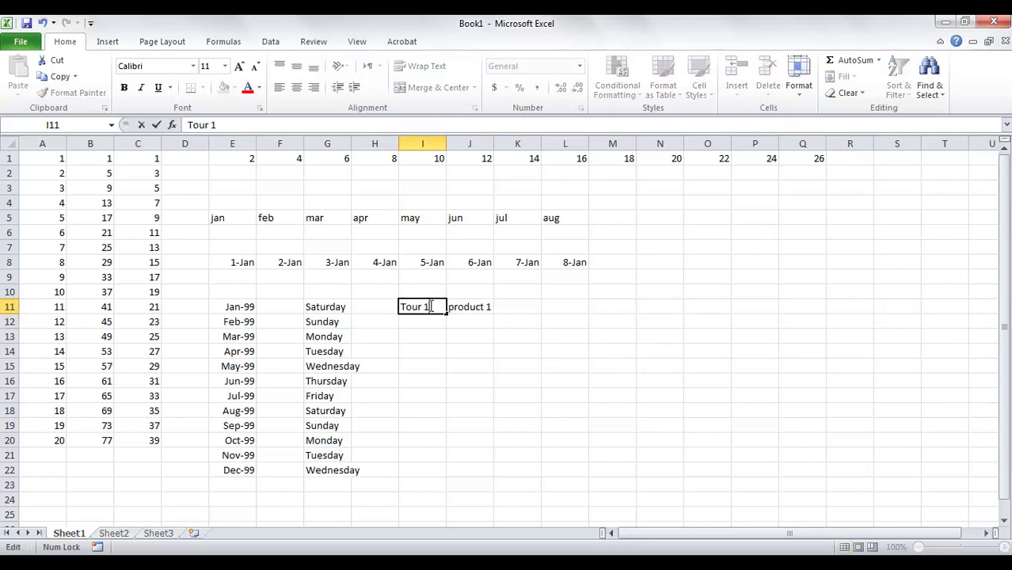
key("Return")
key("Return")
left_click(428, 306)
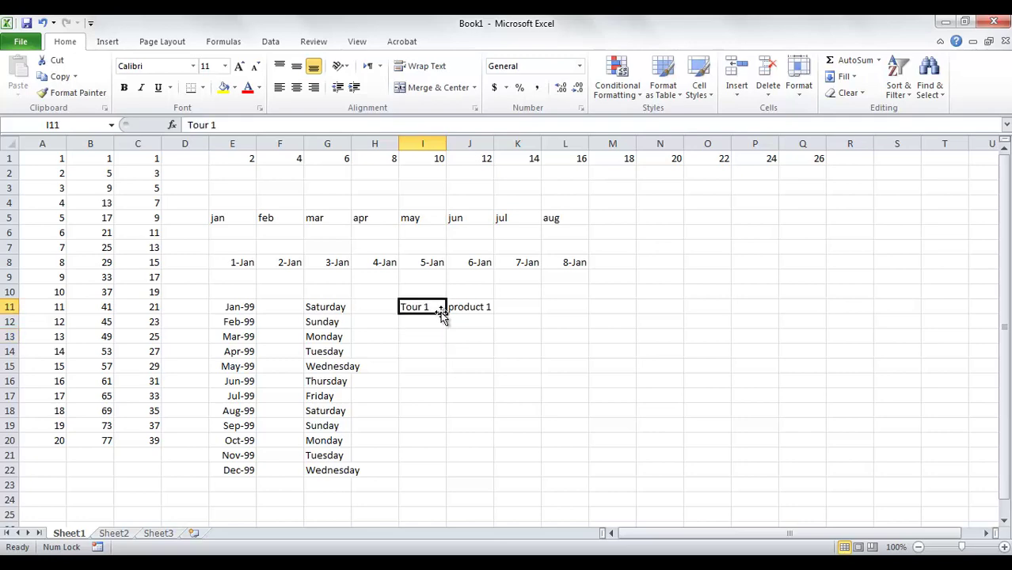
left_click_drag(446, 314, 449, 475)
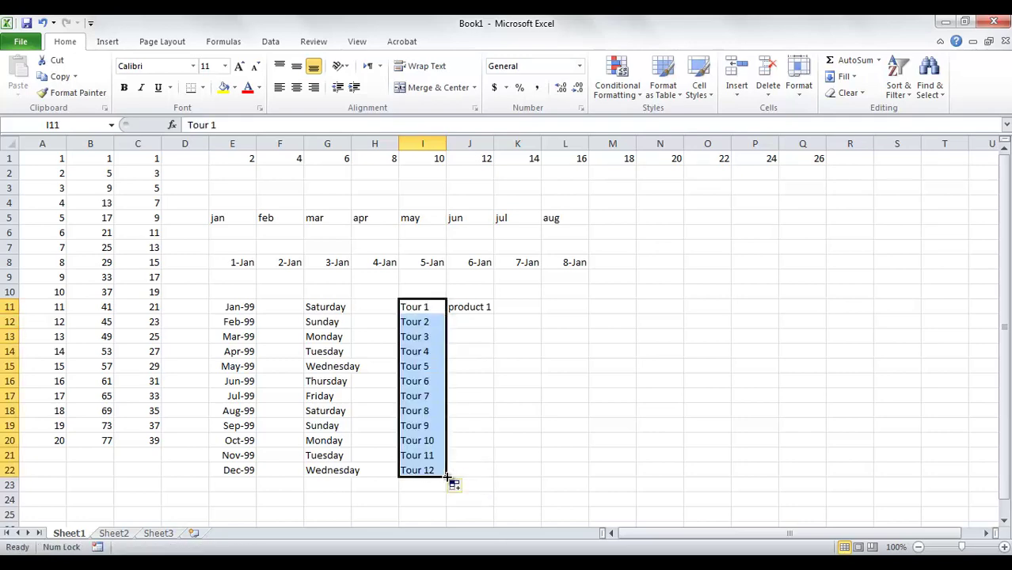
Fill 'product 1' in J11 rightward to S11, producing product 2 through product 10.
left_click(489, 309)
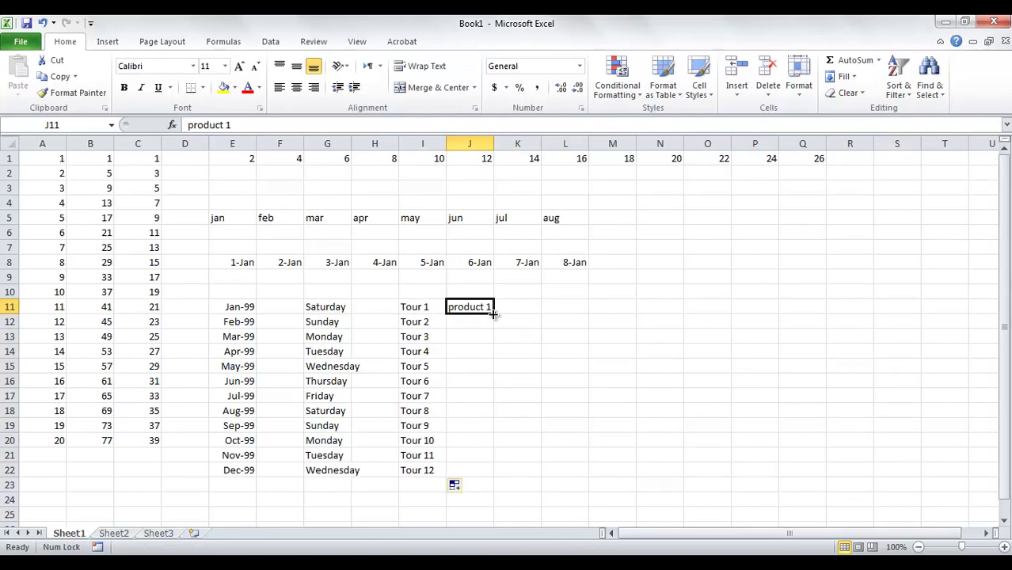
mouse_move(491, 310)
left_mouse_down()
mouse_move(704, 329)
mouse_move(904, 315)
left_mouse_up()
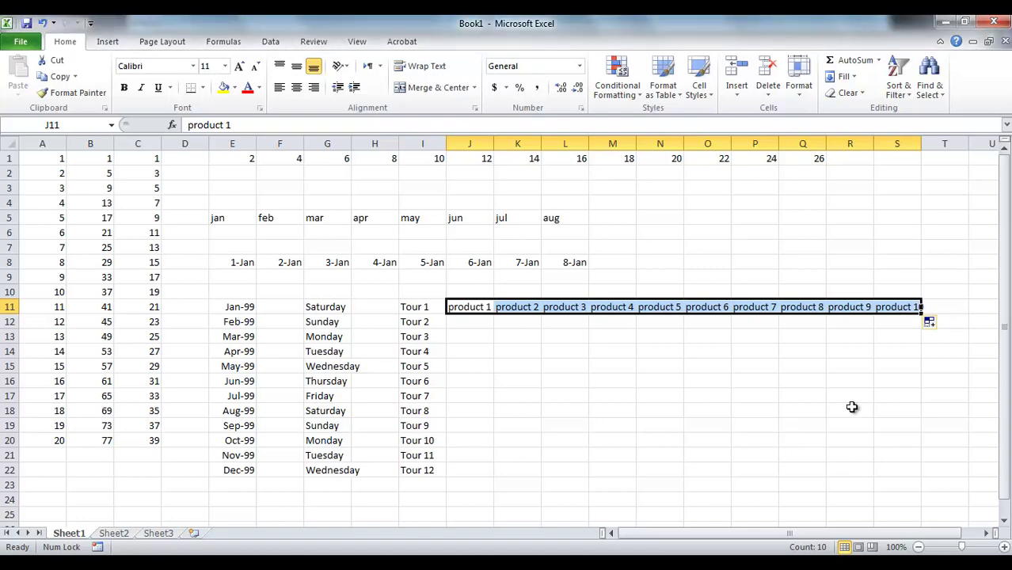
left_click(942, 324)
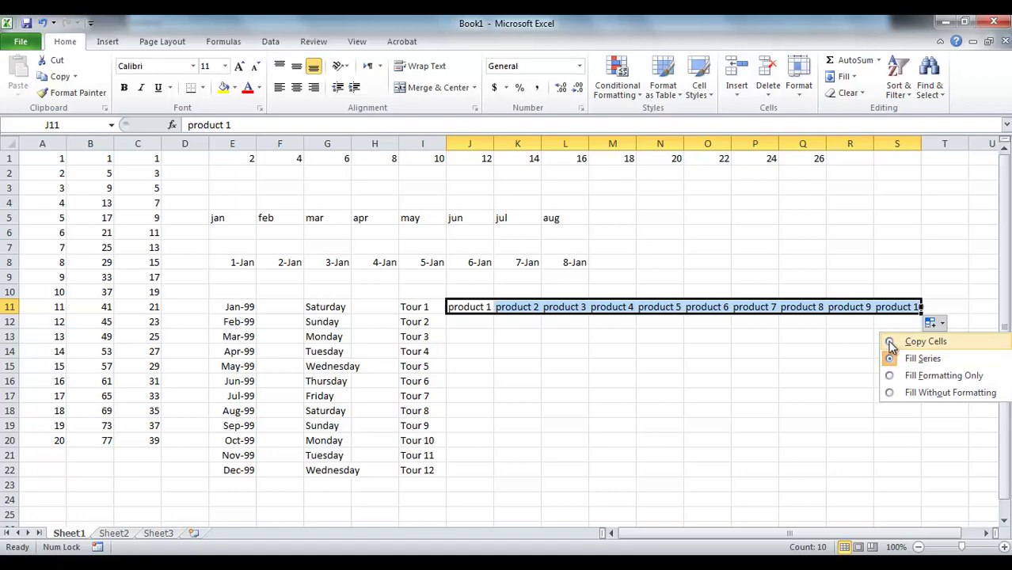
left_click(890, 343)
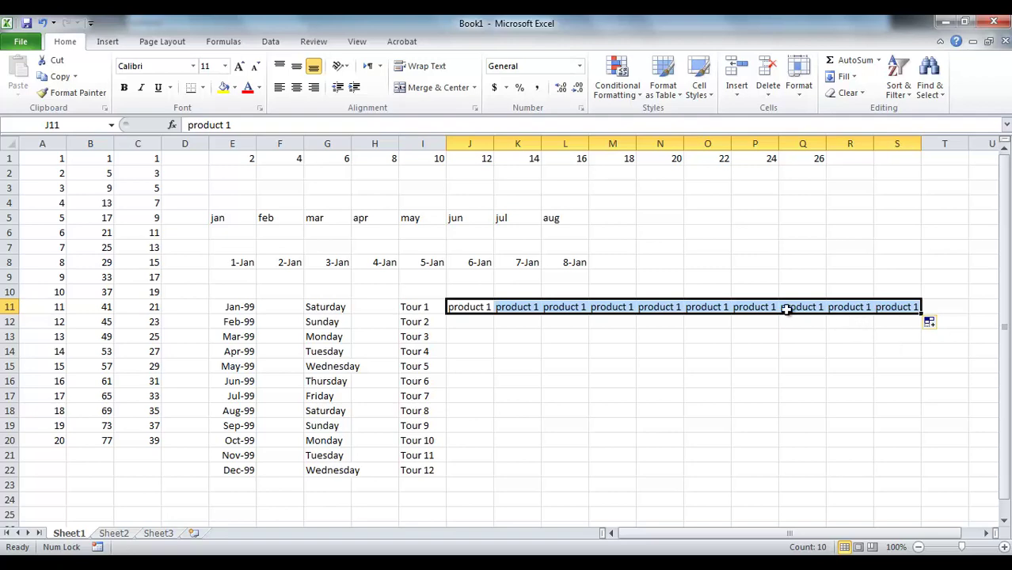
left_click(932, 323)
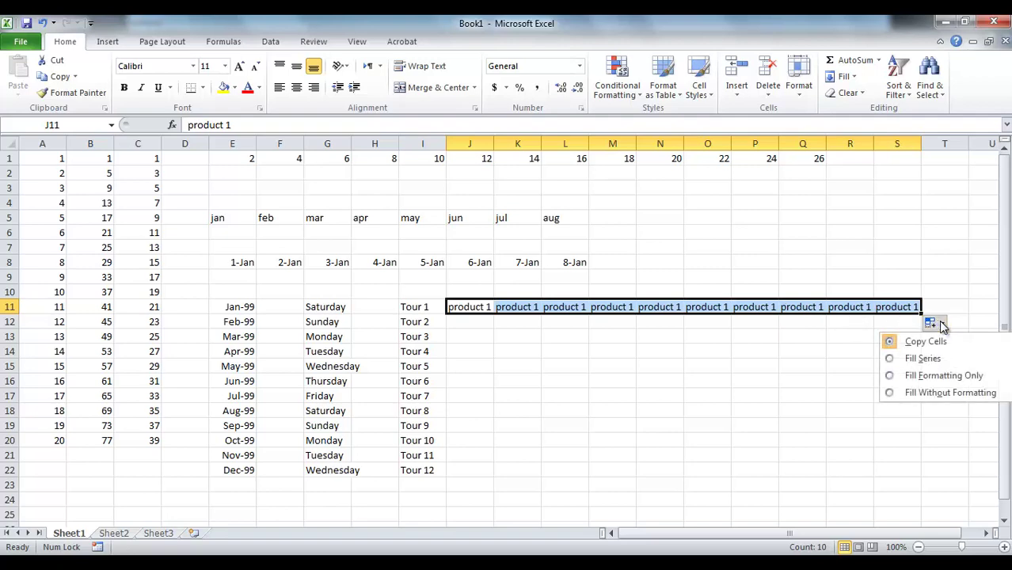
left_click(921, 360)
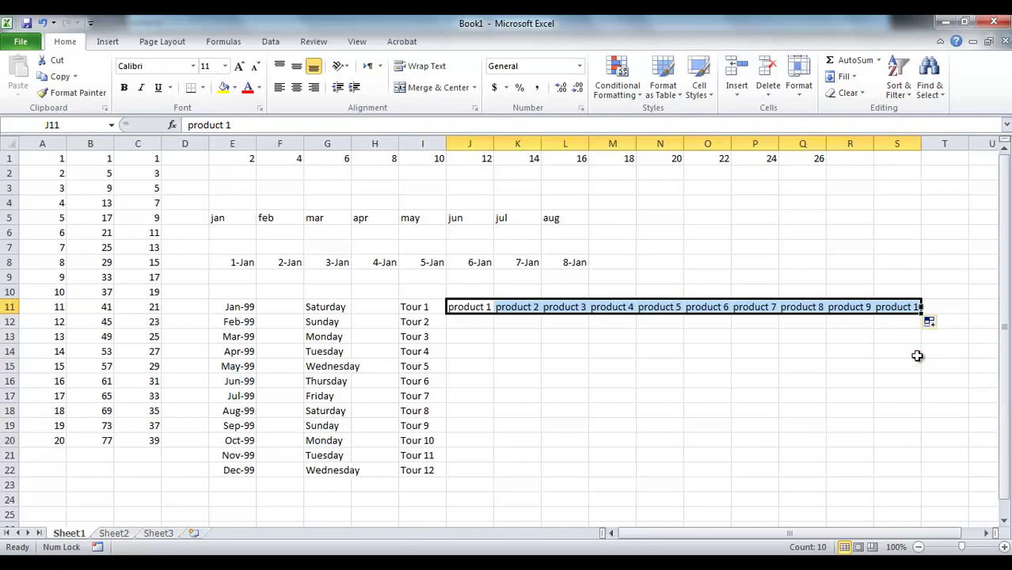